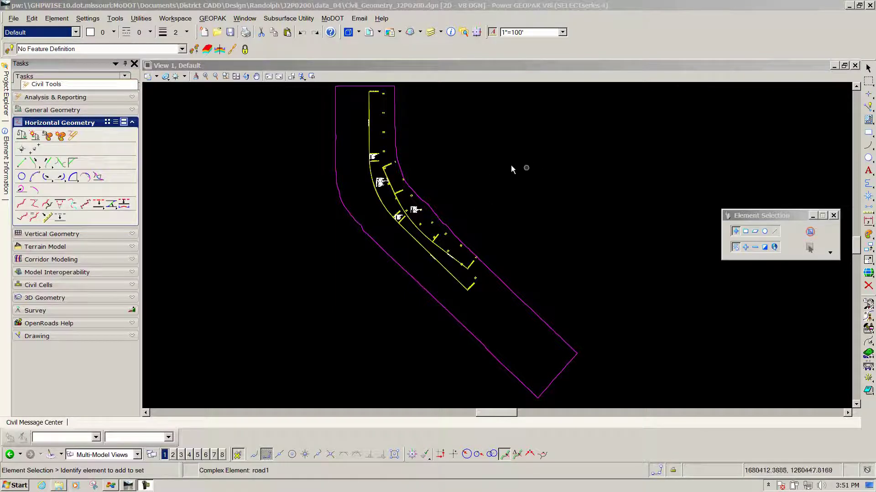
- Review the user preferences and COGO preferences, closing both without changes
{"action": "left_click", "coordinate": [499, 174]}
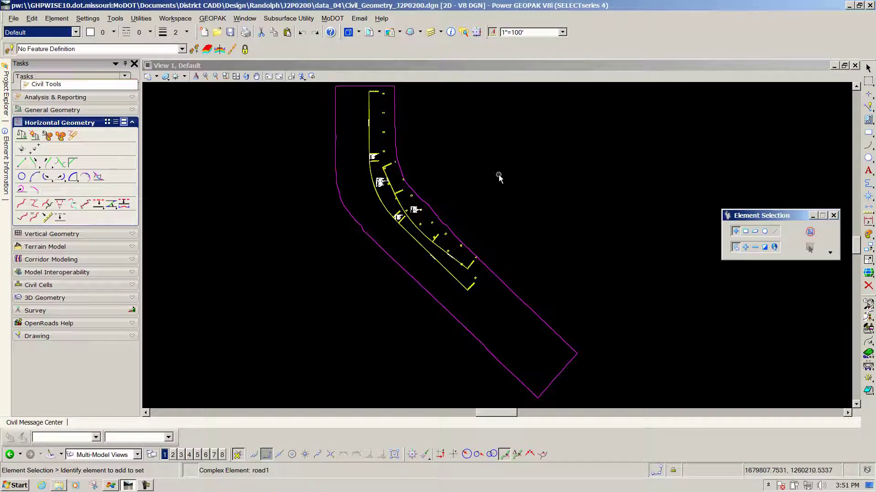
{"action": "right_click", "coordinate": [499, 175]}
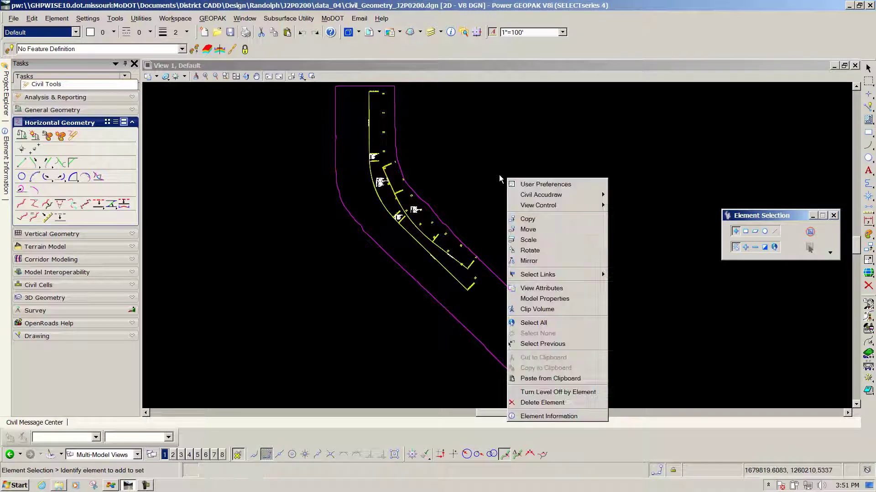
{"action": "left_click", "coordinate": [575, 183]}
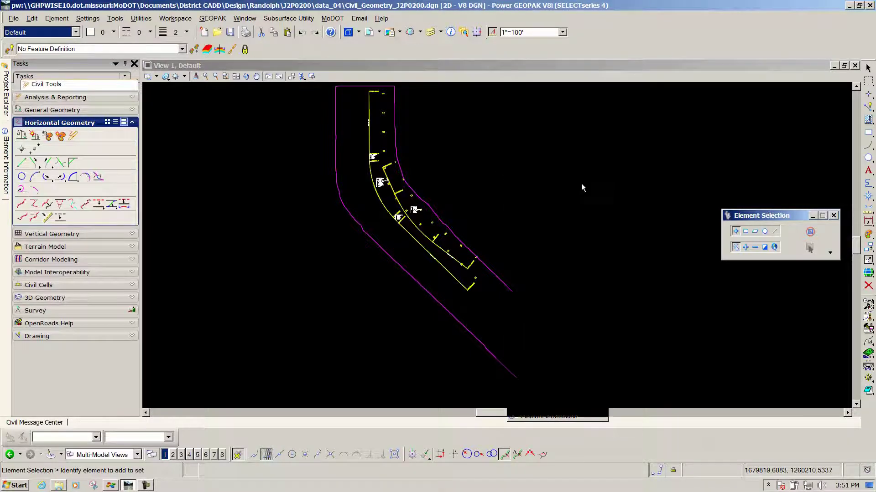
{"action": "left_click_drag", "start_coordinate": [191, 91], "coordinate": [489, 144]}
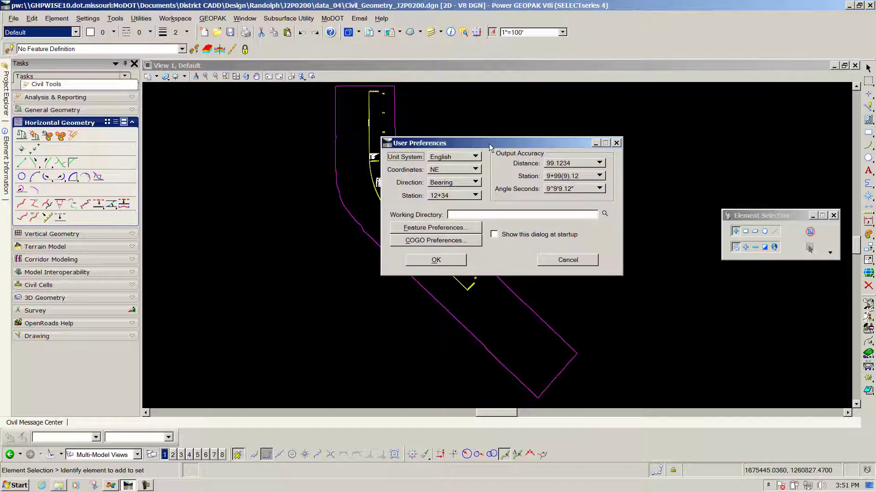
{"action": "left_click", "coordinate": [424, 246]}
{"action": "left_click_drag", "start_coordinate": [152, 81], "coordinate": [274, 184]}
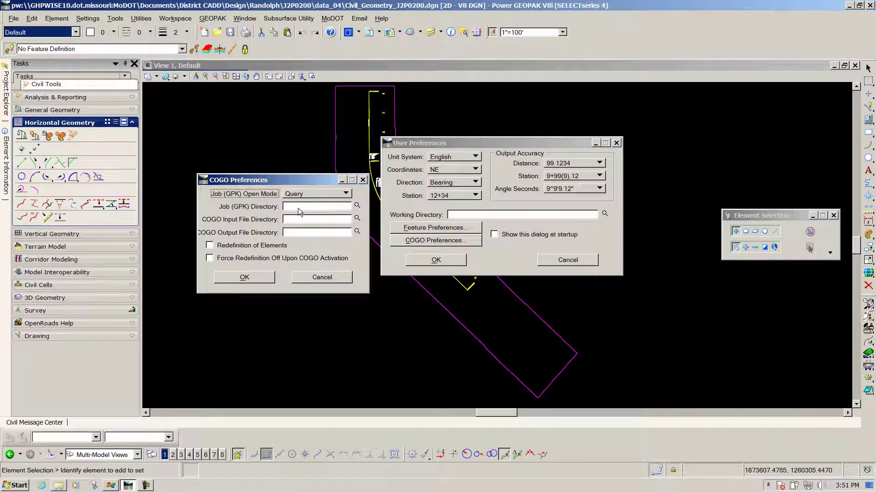
{"action": "left_click", "coordinate": [319, 277]}
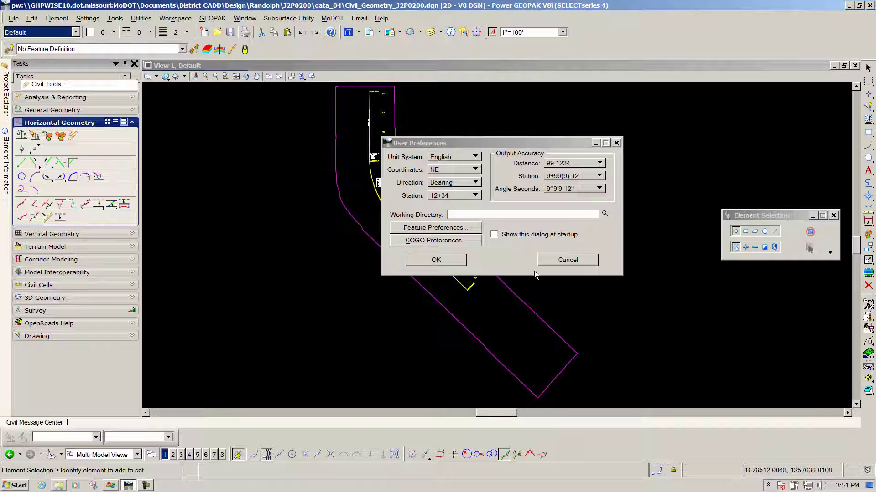
{"action": "left_click", "coordinate": [552, 262]}
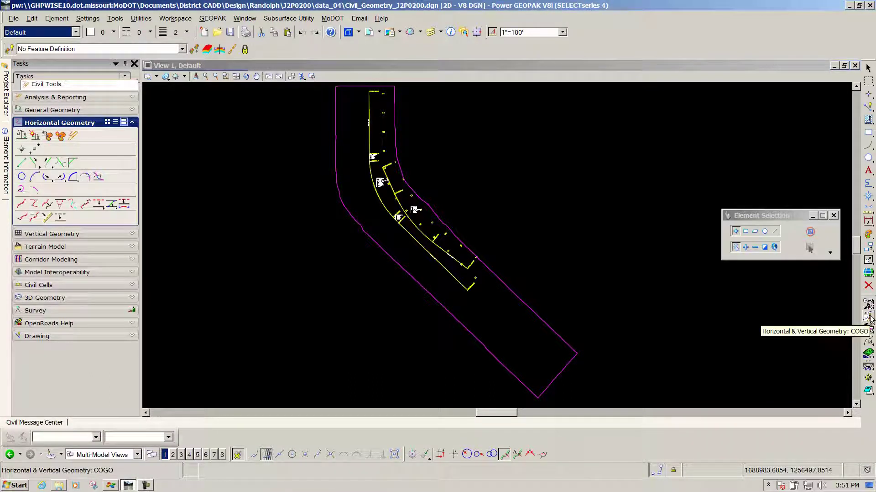
- Start Coordinate Geometry on job200.gpk and center its window
{"action": "left_click", "coordinate": [209, 19]}
{"action": "mouse_move", "coordinate": [219, 48]}
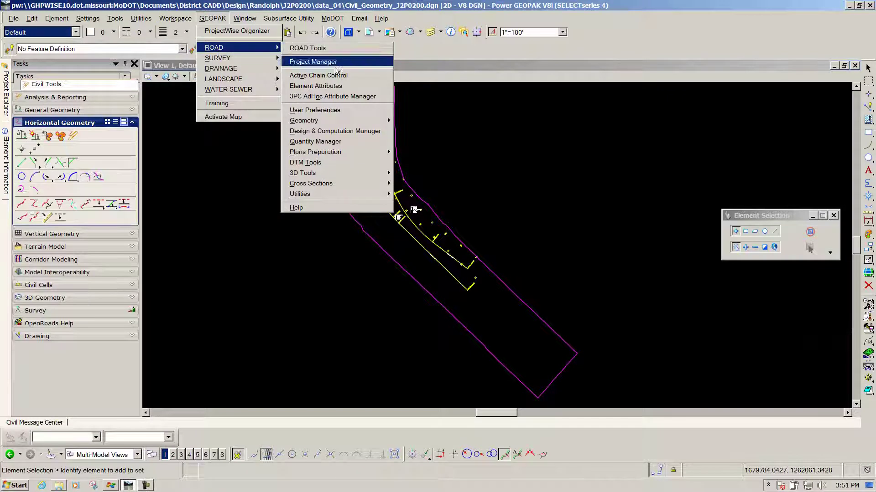
{"action": "mouse_move", "coordinate": [339, 121]}
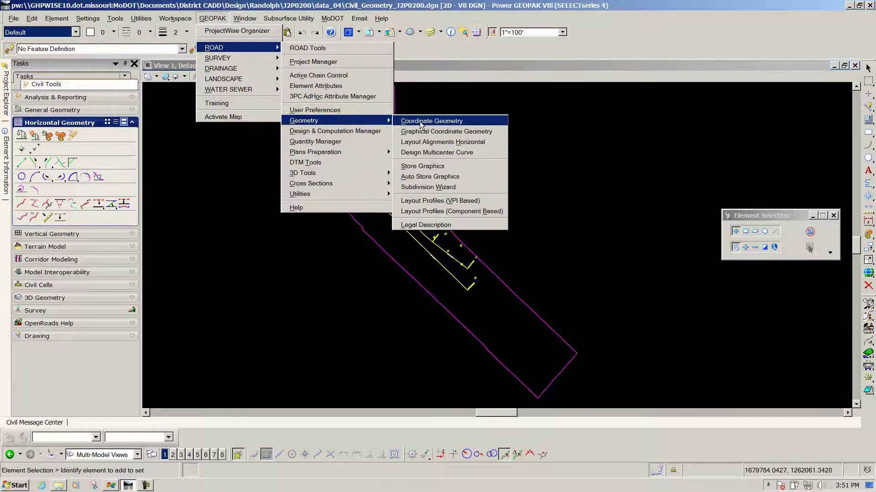
{"action": "left_click", "coordinate": [441, 122]}
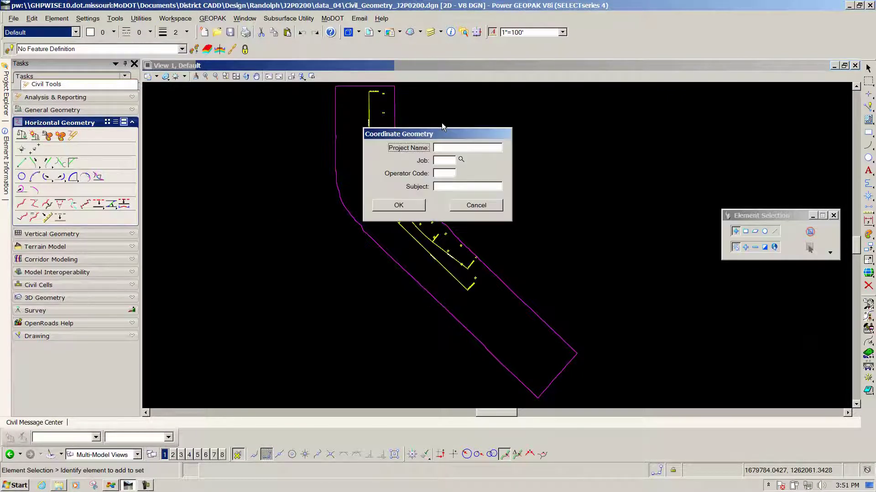
{"action": "left_click", "coordinate": [461, 161]}
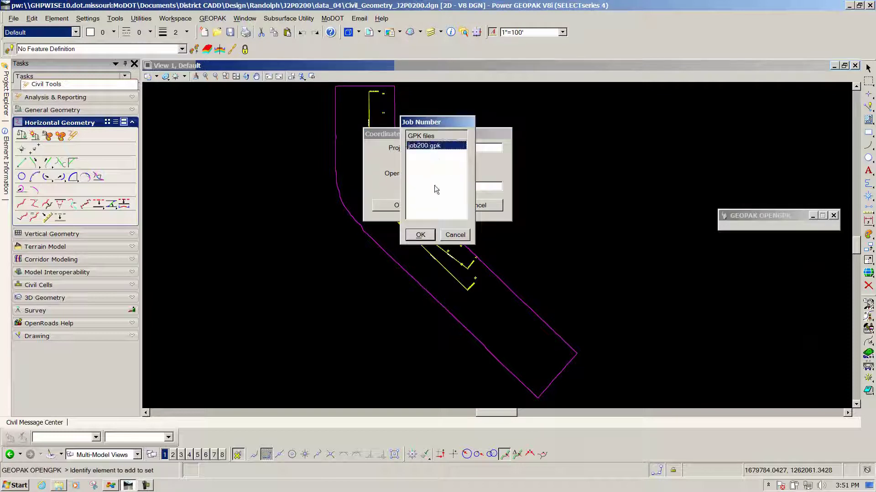
{"action": "left_click", "coordinate": [419, 239]}
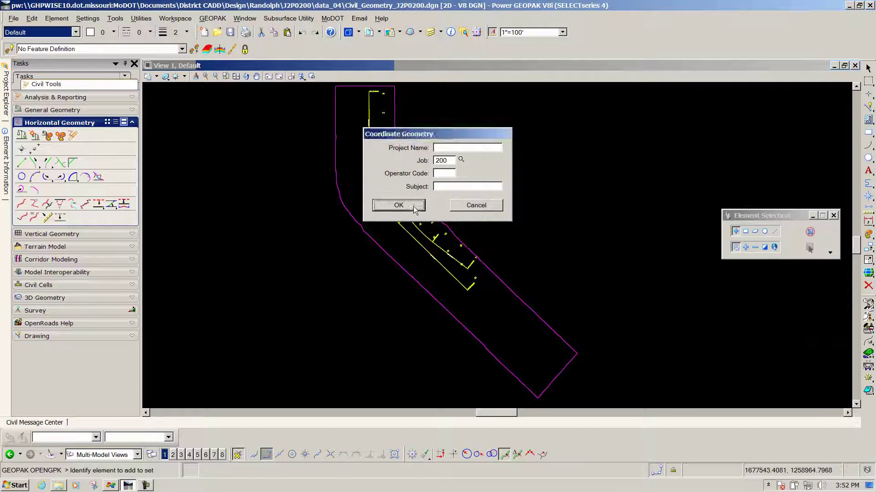
{"action": "left_click", "coordinate": [411, 205]}
{"action": "left_click_drag", "start_coordinate": [264, 94], "coordinate": [417, 102]}
- In the job 200 Navigator, switch the element list from Chain to Profile
{"action": "left_click", "coordinate": [463, 129]}
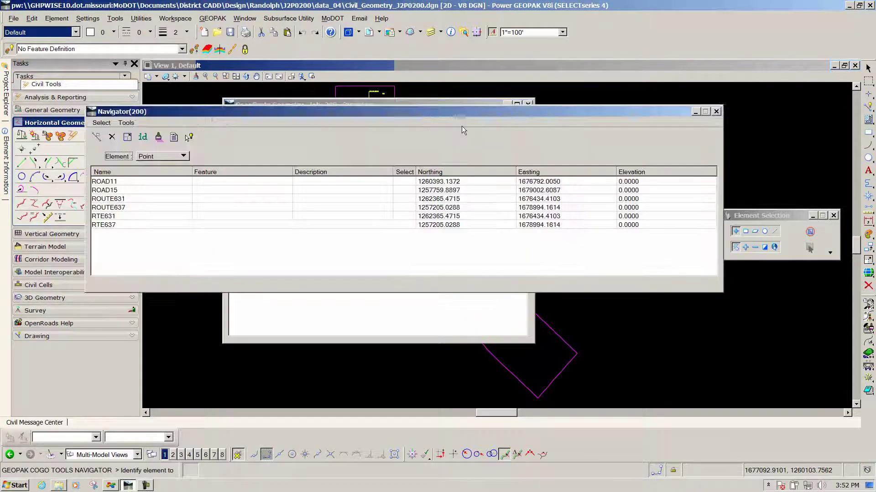
{"action": "left_click", "coordinate": [166, 156]}
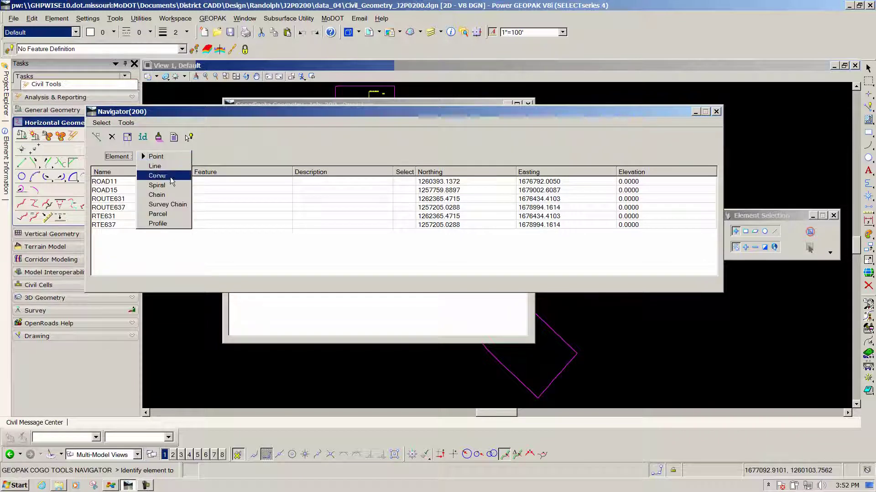
{"action": "left_click", "coordinate": [174, 195]}
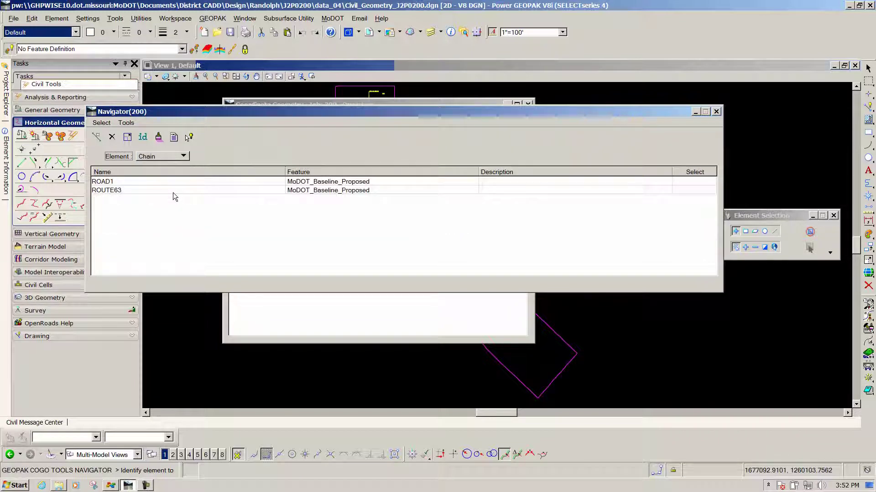
{"action": "left_click", "coordinate": [172, 159]}
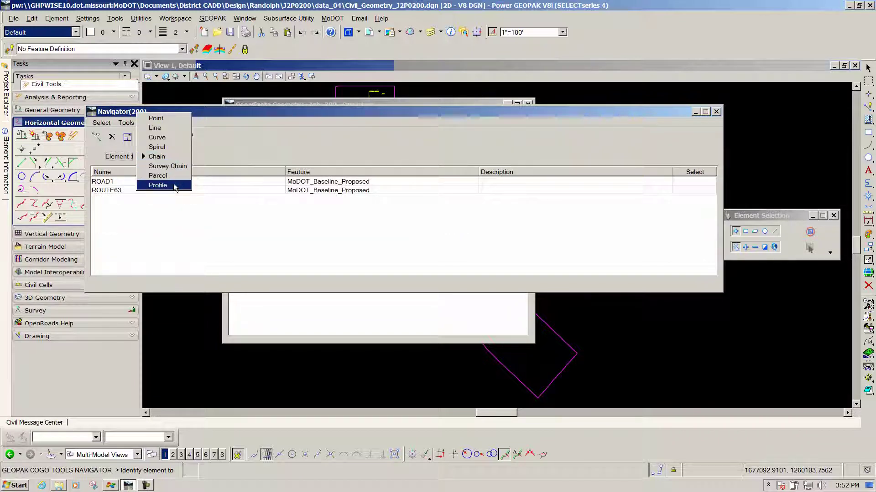
{"action": "left_click", "coordinate": [174, 185]}
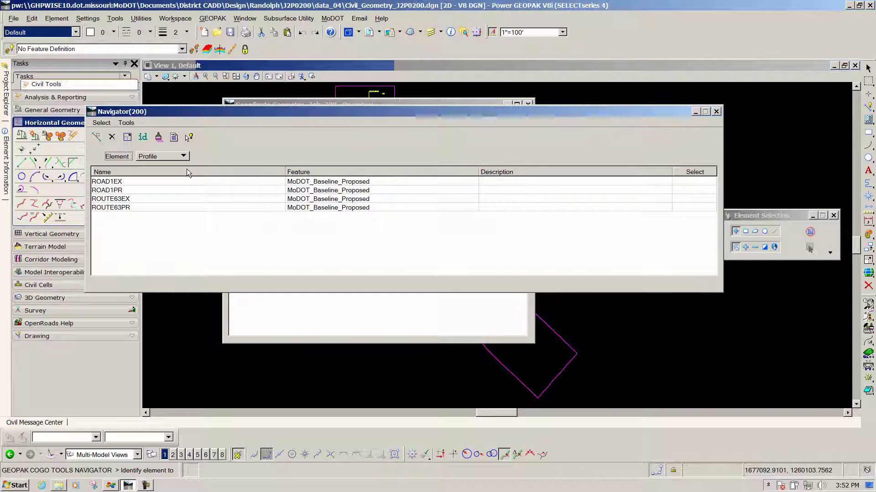
{"action": "left_click_drag", "start_coordinate": [185, 117], "coordinate": [348, 175]}
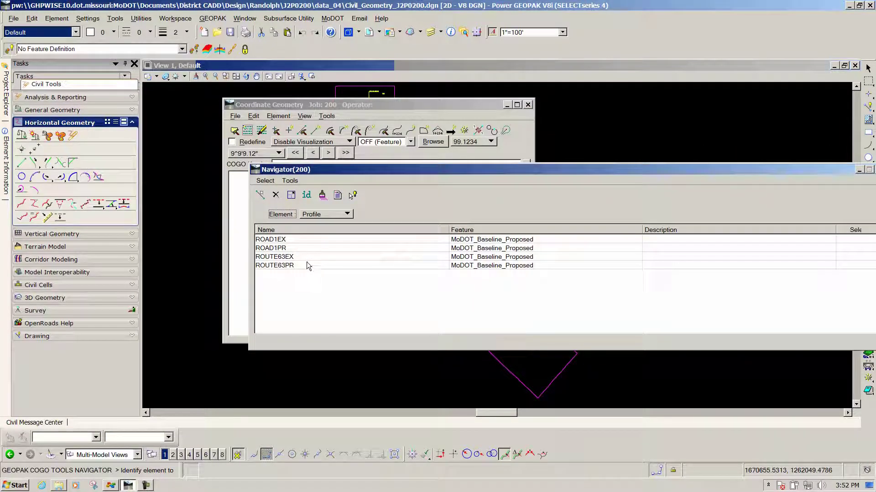
- Delete the ROAD1EX and ROAD1PR profiles from job 200
{"action": "left_click_drag", "start_coordinate": [296, 248], "coordinate": [266, 242]}
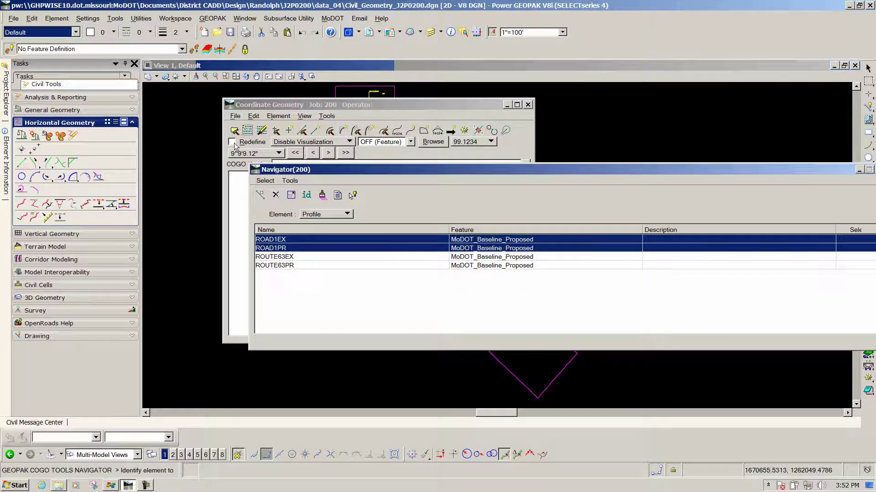
{"action": "left_click", "coordinate": [460, 161]}
{"action": "left_click_drag", "start_coordinate": [559, 175], "coordinate": [496, 171]}
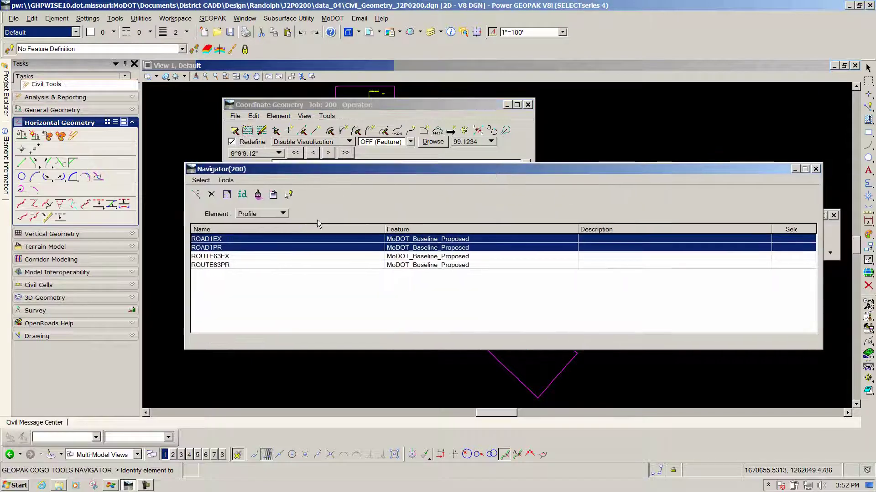
{"action": "right_click", "coordinate": [261, 234]}
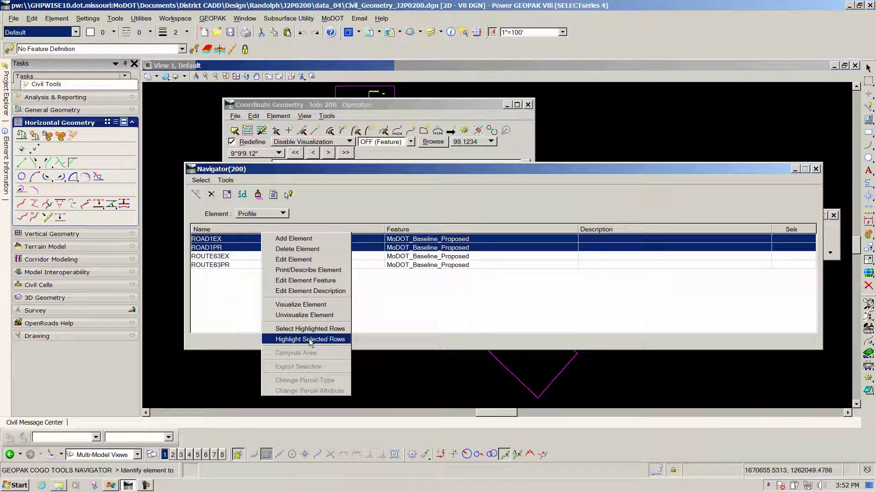
{"action": "left_click", "coordinate": [297, 249]}
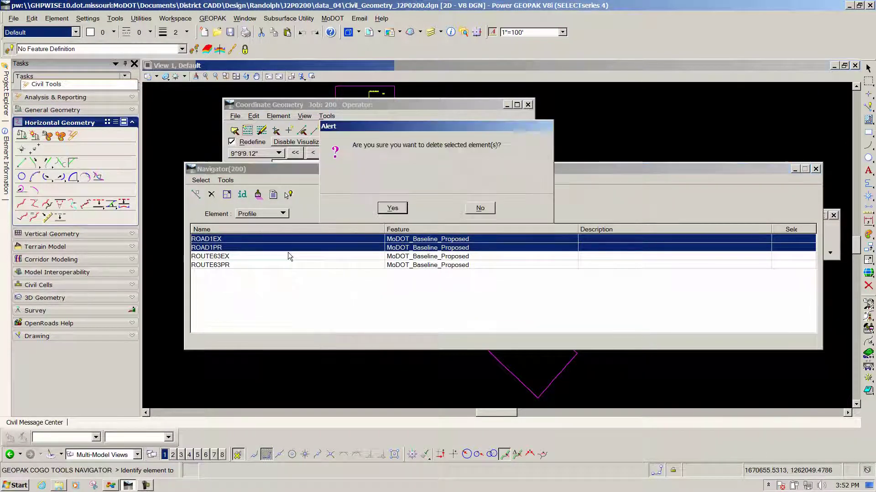
{"action": "left_click", "coordinate": [392, 209]}
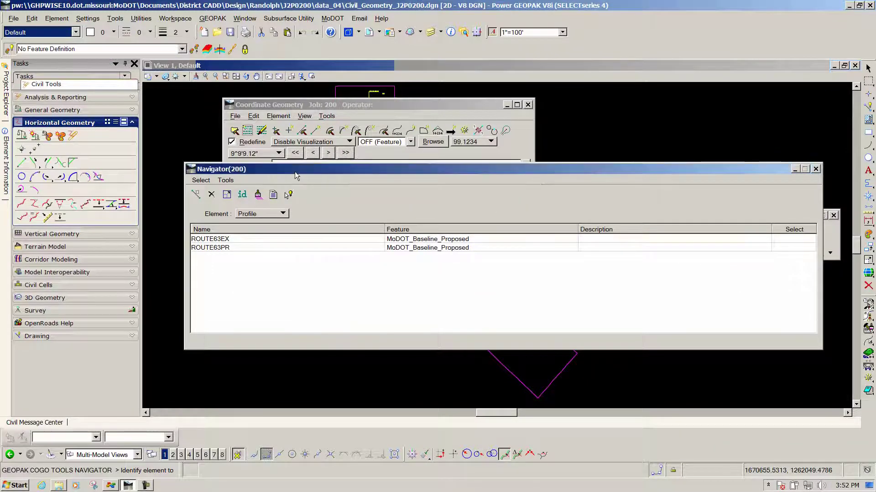
{"action": "left_click_drag", "start_coordinate": [295, 176], "coordinate": [400, 224]}
- Delete the ROAD1 chain from job 200 and close the Navigator
{"action": "left_click", "coordinate": [372, 263]}
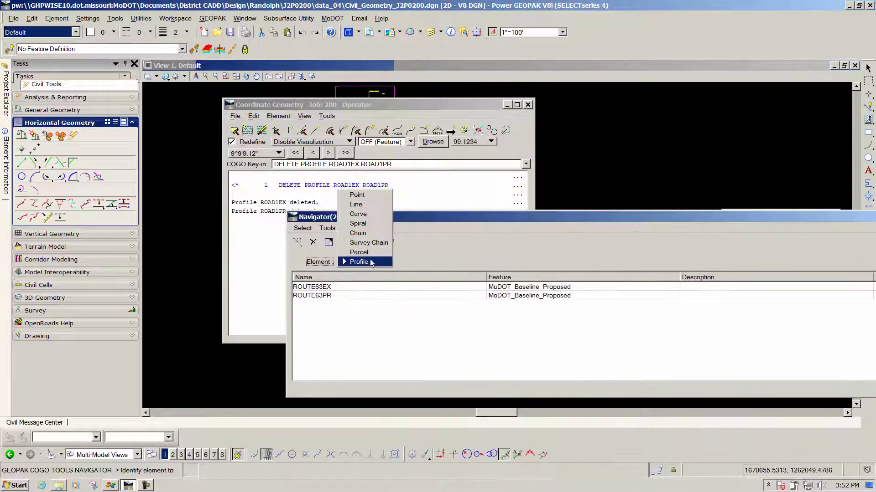
{"action": "left_click", "coordinate": [370, 235]}
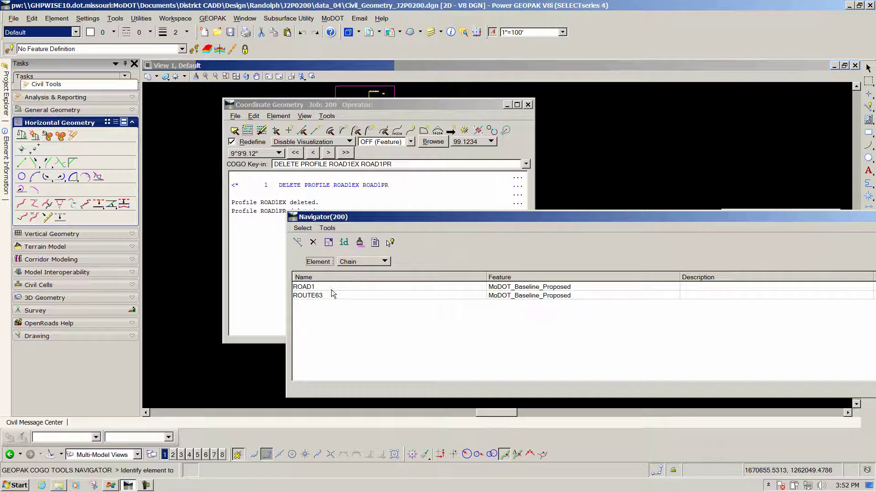
{"action": "left_click", "coordinate": [332, 288]}
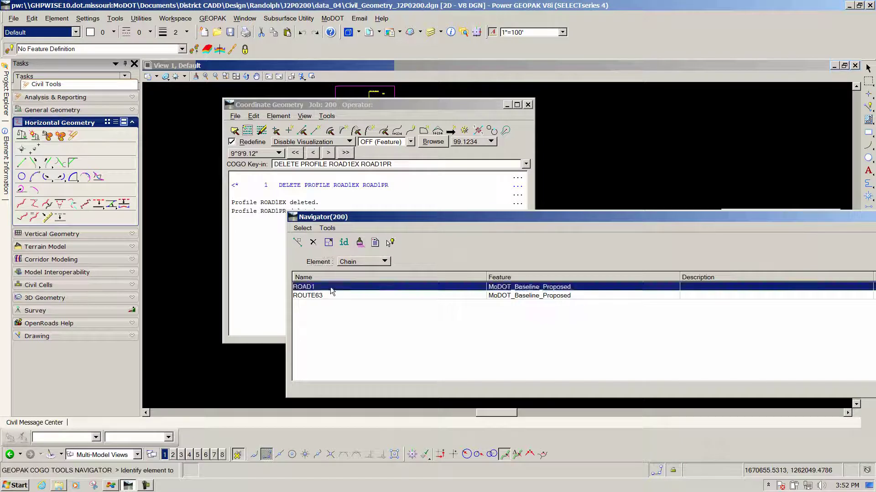
{"action": "left_click", "coordinate": [314, 243]}
{"action": "left_click", "coordinate": [392, 208]}
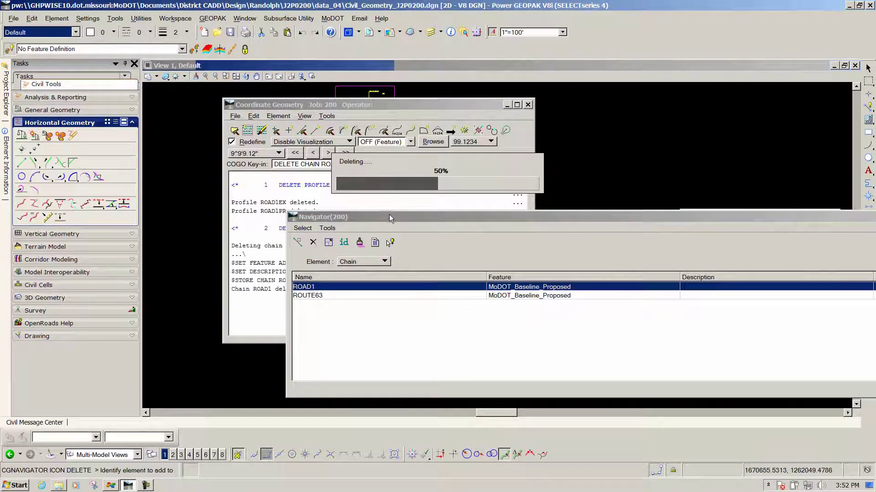
{"action": "left_click_drag", "start_coordinate": [631, 216], "coordinate": [344, 278]}
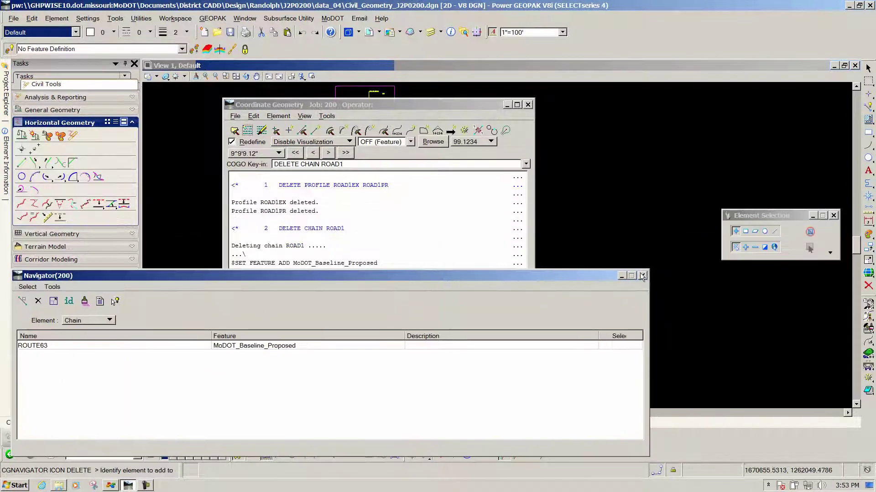
{"action": "left_click", "coordinate": [642, 276]}
{"action": "left_click_drag", "start_coordinate": [501, 105], "coordinate": [450, 236]}
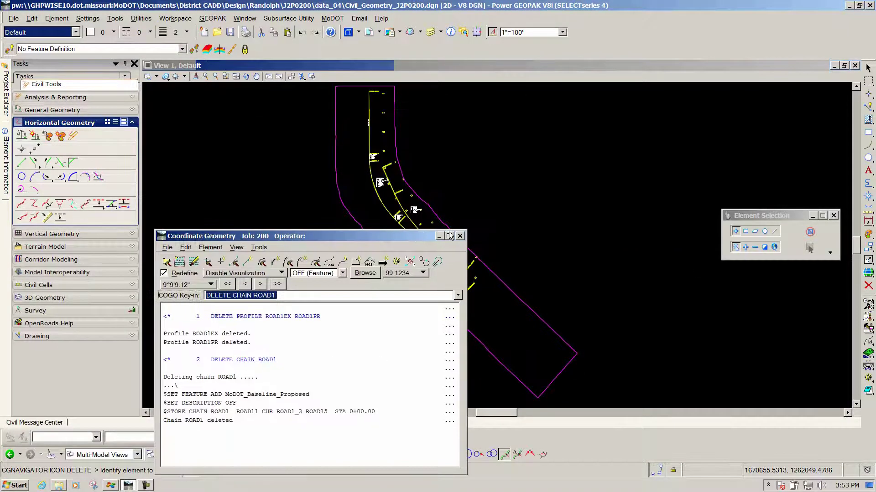
- Exit Coordinate Geometry, declining to save the COGO session
{"action": "left_click", "coordinate": [460, 236]}
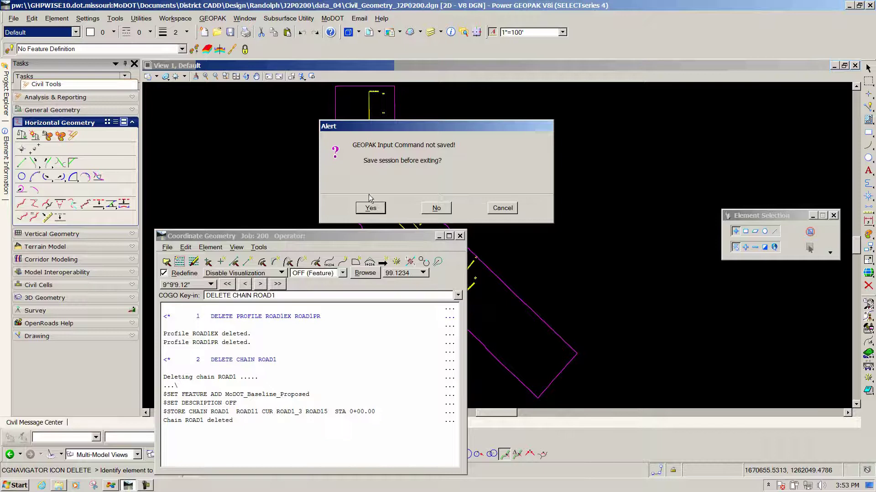
{"action": "left_click", "coordinate": [437, 209]}
{"action": "scroll", "coordinate": [390, 186], "scroll_direction": "down", "scroll_amount": 5}
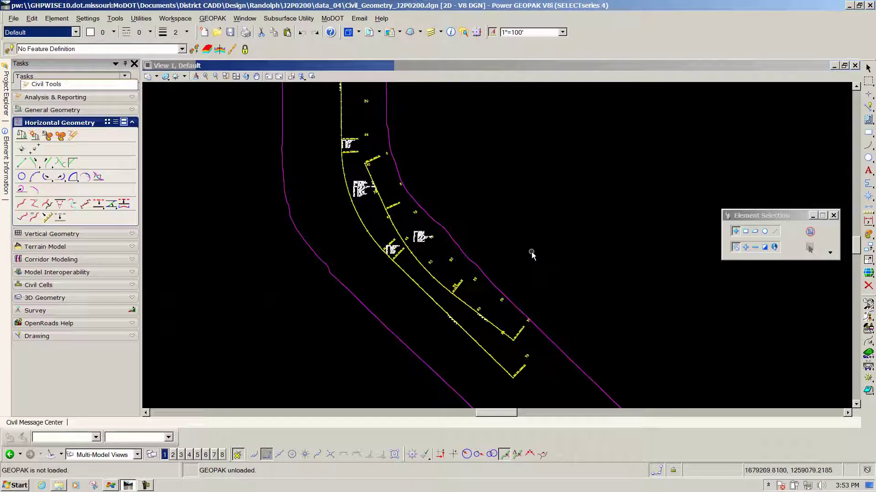
- Open the road1 profile model in view 8 beside the plan view
{"action": "left_click", "coordinate": [54, 111]}
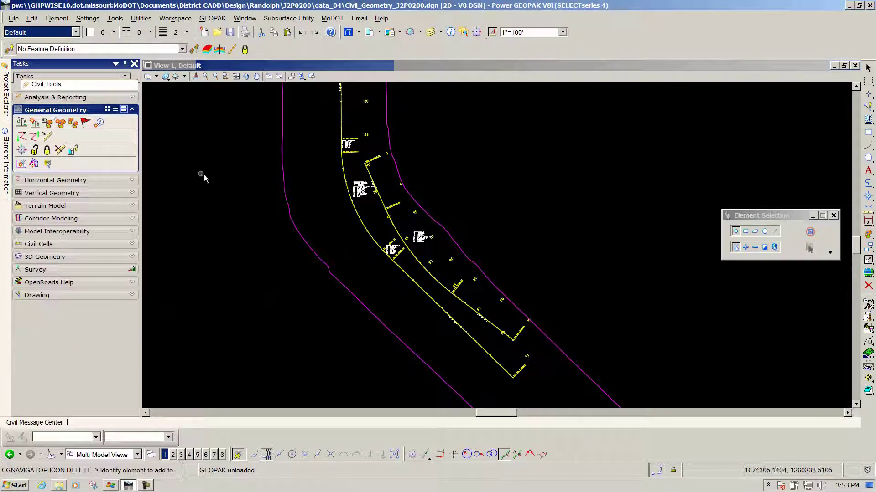
{"action": "left_click", "coordinate": [383, 204]}
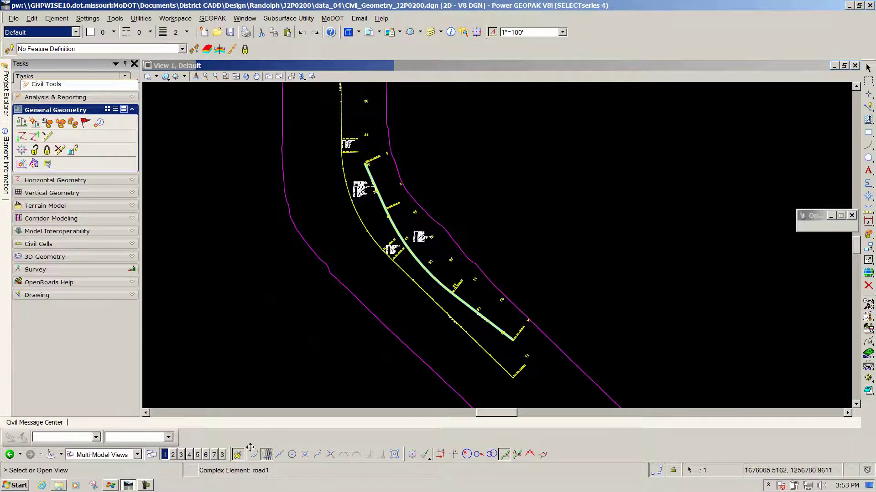
{"action": "left_click", "coordinate": [222, 455]}
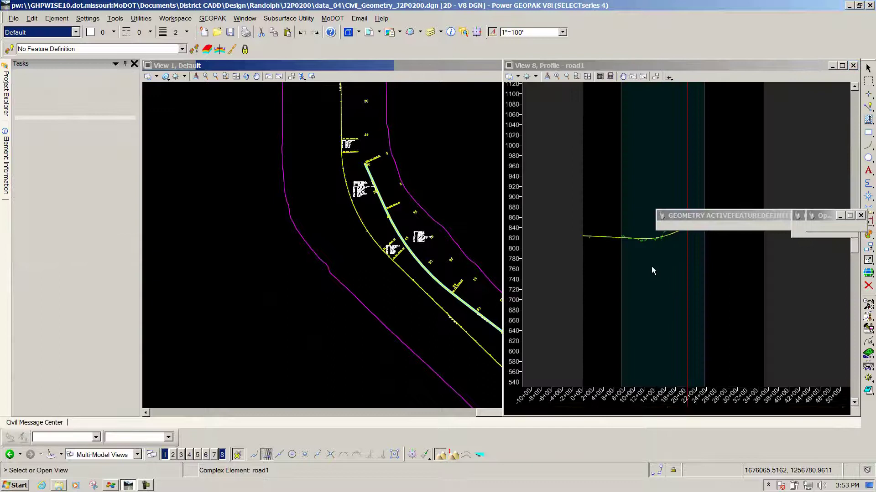
{"action": "scroll", "coordinate": [640, 236], "scroll_direction": "up", "scroll_amount": 4}
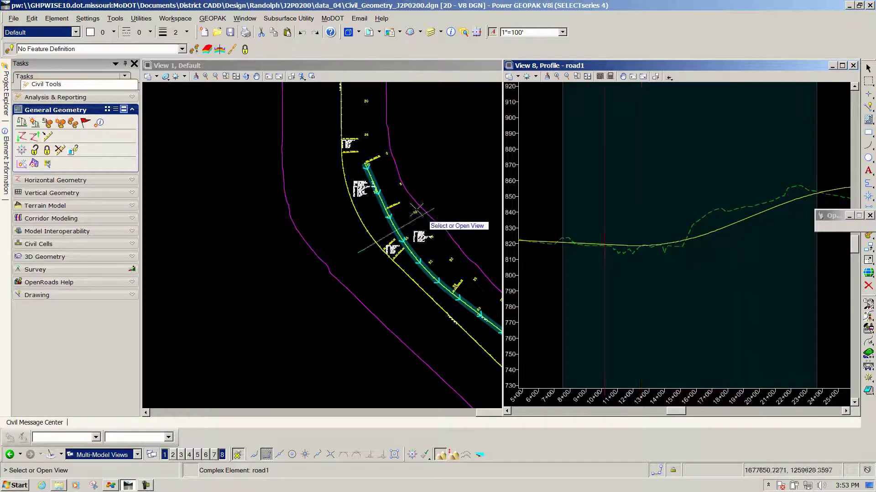
{"action": "left_click", "coordinate": [558, 249]}
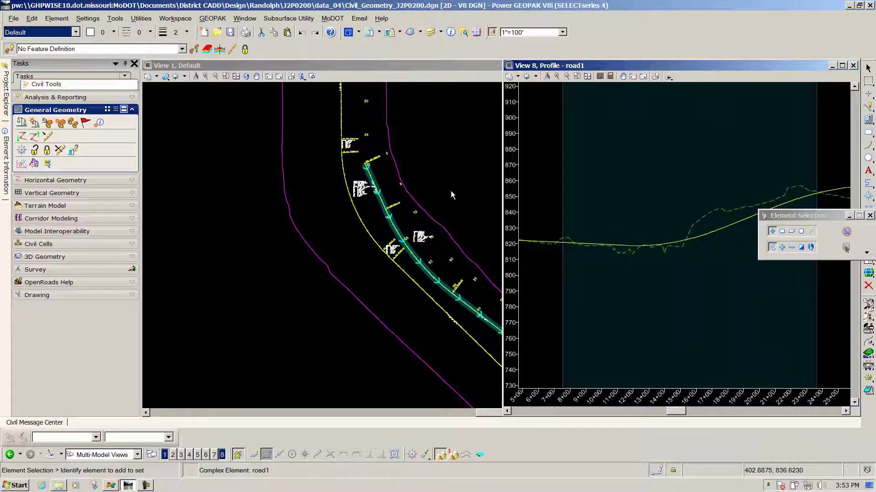
{"action": "left_click", "coordinate": [415, 207]}
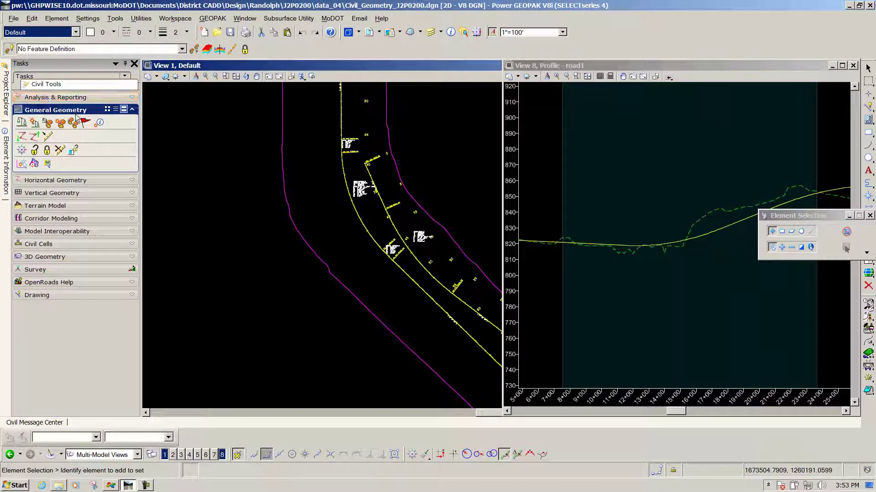
- Export the road1 alignment with its ROAD1PR and existing-ground profiles to job200.gpk
{"action": "left_click", "coordinate": [35, 137]}
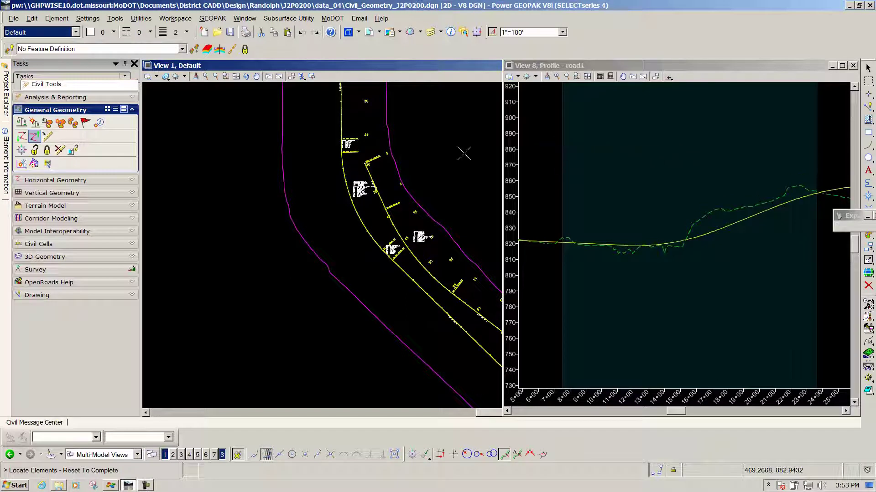
{"action": "left_click", "coordinate": [387, 204]}
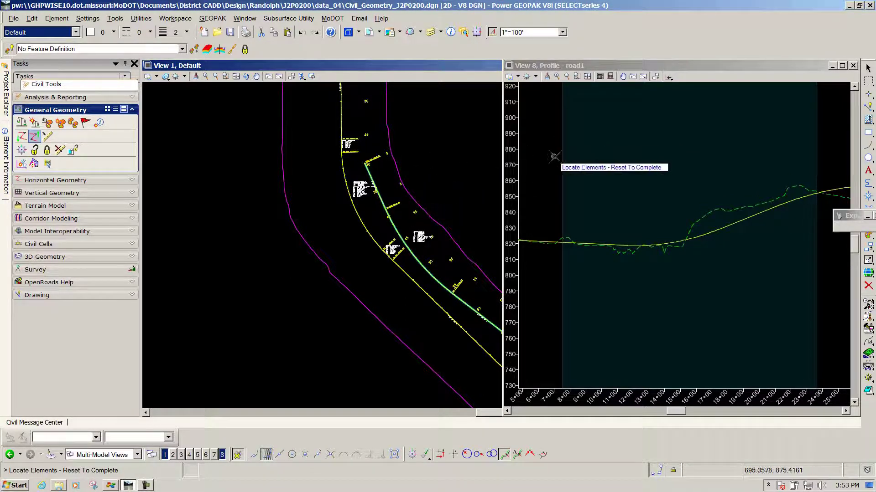
{"action": "left_click", "coordinate": [722, 229]}
{"action": "left_click", "coordinate": [721, 229]}
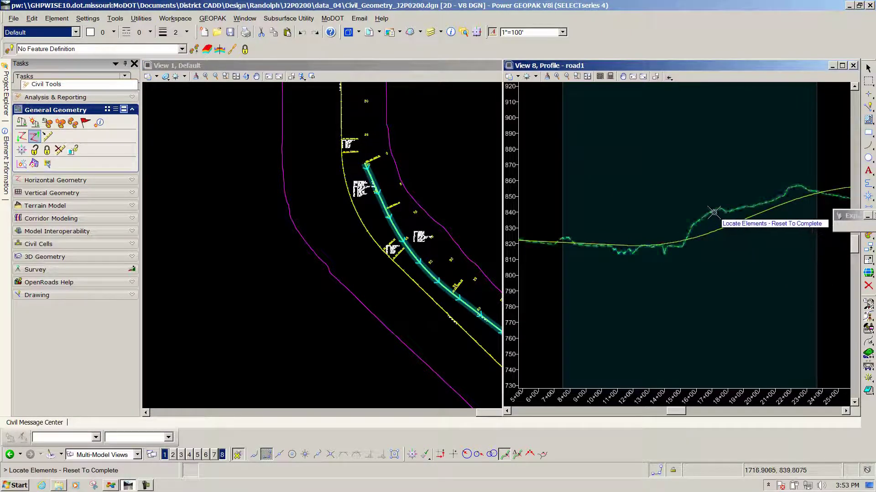
{"action": "right_click", "coordinate": [617, 178]}
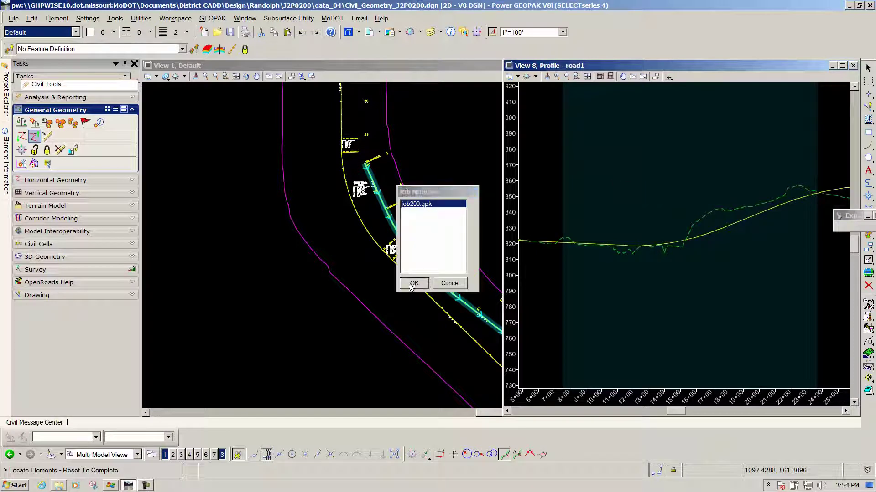
{"action": "left_click", "coordinate": [413, 283]}
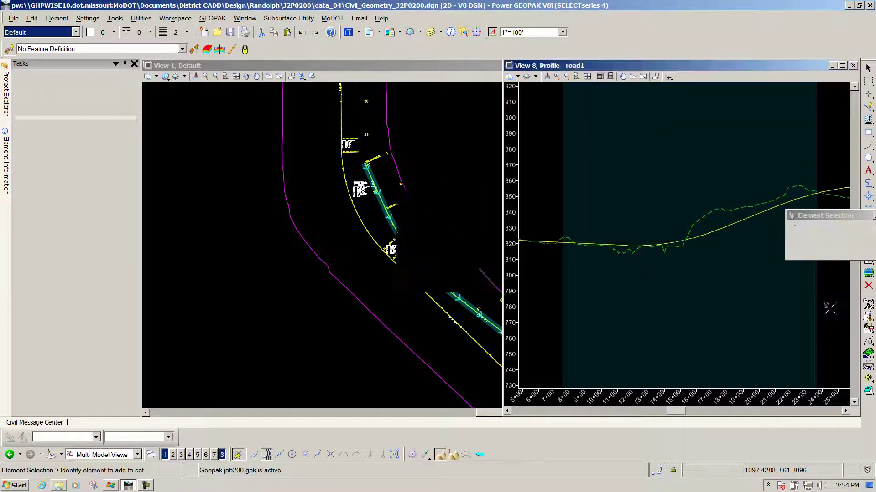
{"action": "left_click", "coordinate": [868, 318]}
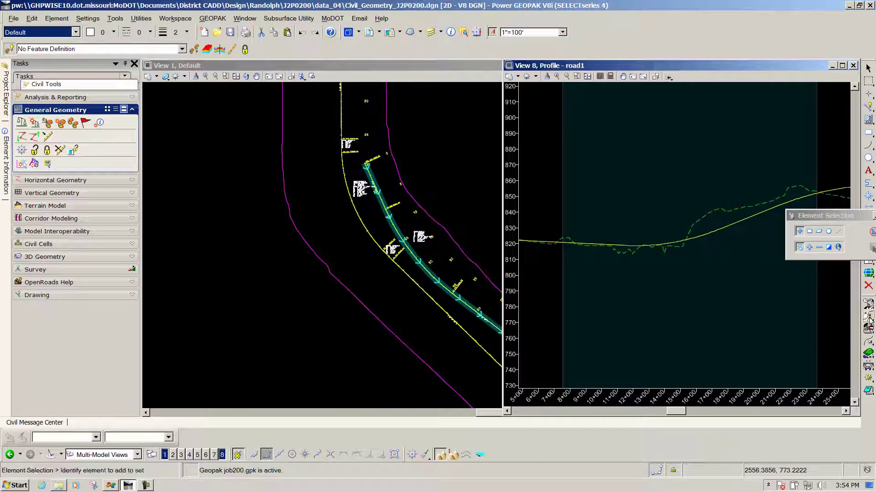
- Confirm job 200 lists the ROAD1EX and ROAD1PR profiles, then close Navigator and COGO
{"action": "left_click", "coordinate": [398, 205]}
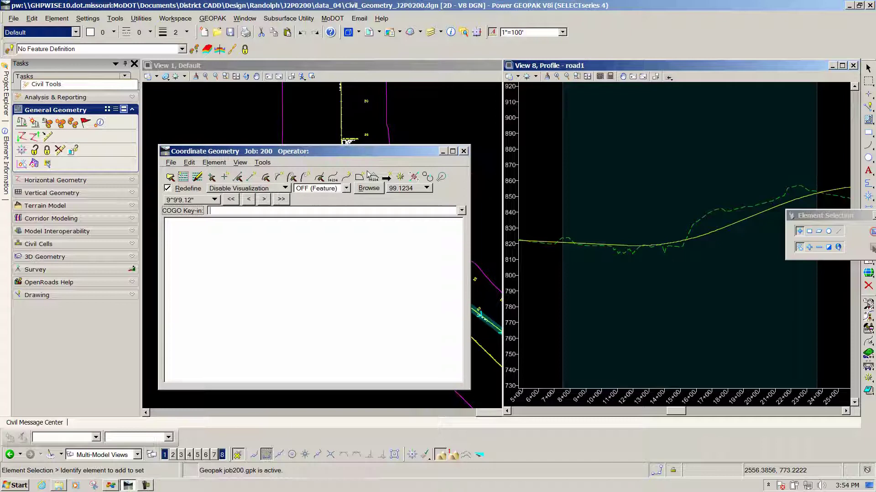
{"action": "left_click", "coordinate": [400, 177]}
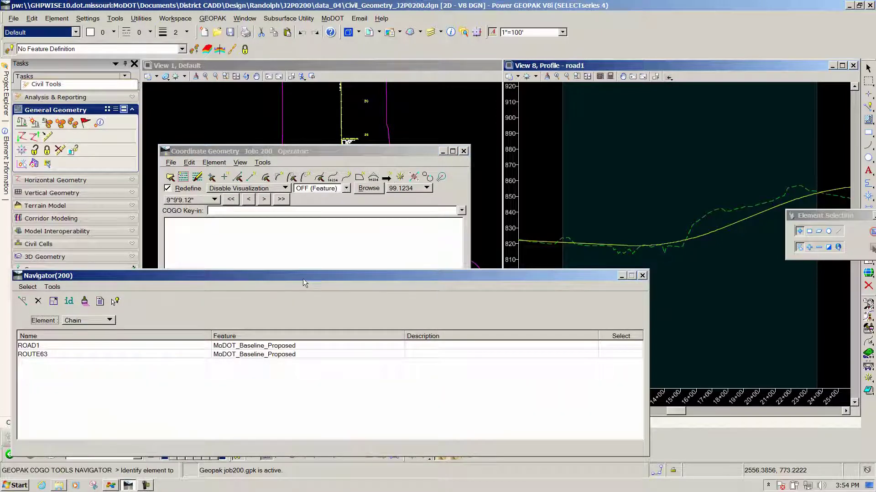
{"action": "left_click_drag", "start_coordinate": [303, 278], "coordinate": [448, 160]}
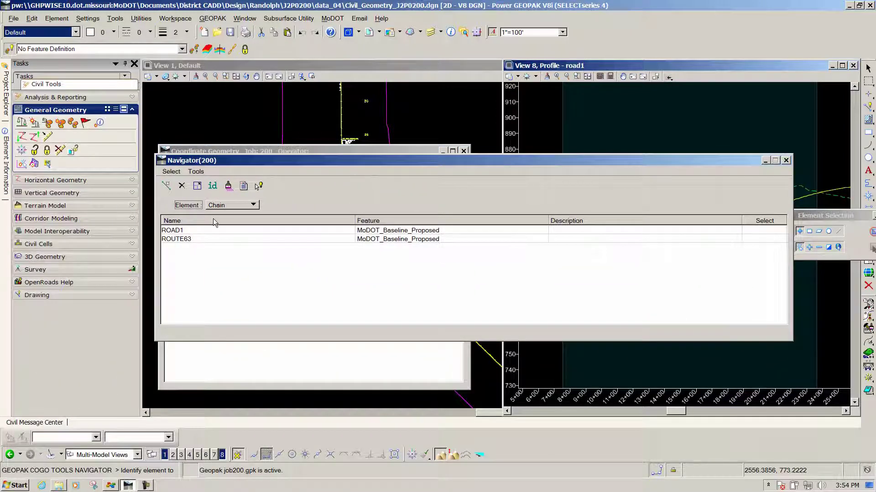
{"action": "left_click", "coordinate": [231, 205]}
{"action": "left_click", "coordinate": [228, 234]}
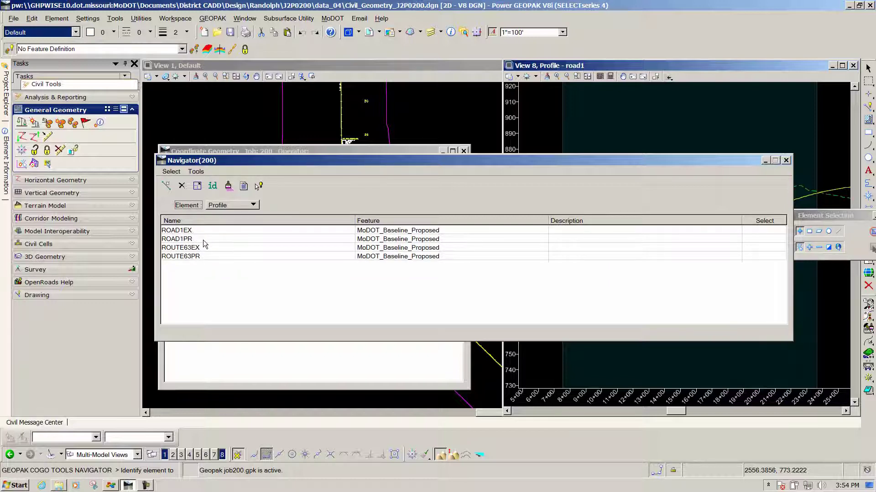
{"action": "left_click", "coordinate": [783, 162]}
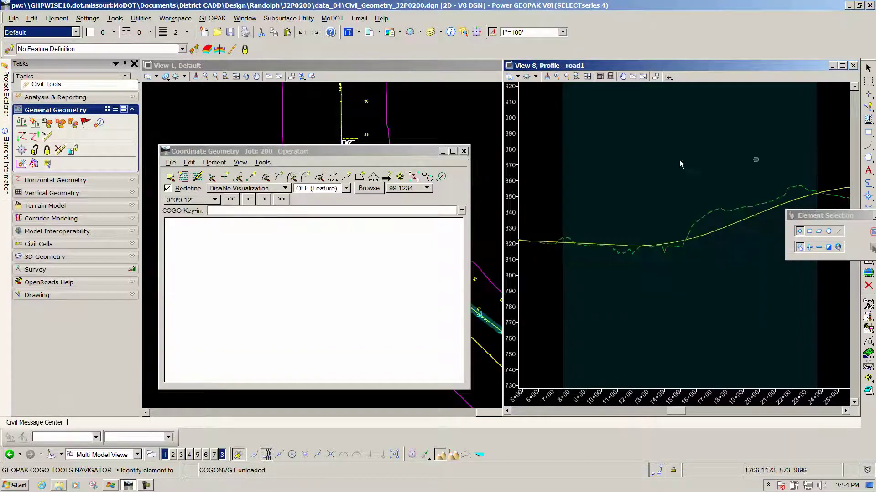
{"action": "left_click", "coordinate": [463, 149]}
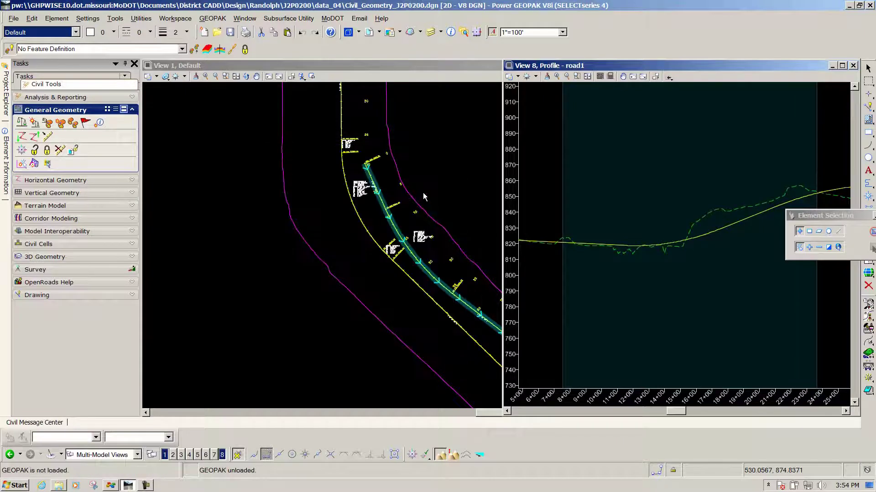
- Zoom around the road1 alignment in View 1 to inspect its curves and labels
{"action": "left_click", "coordinate": [434, 182]}
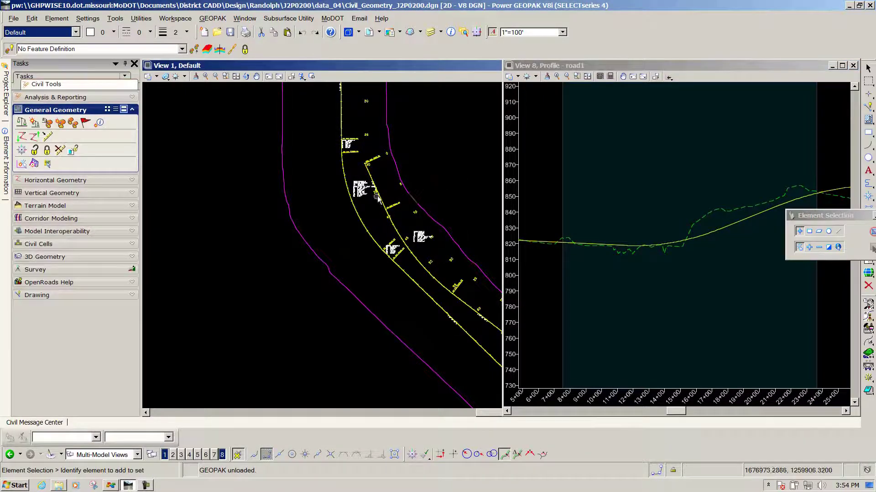
{"action": "scroll", "coordinate": [383, 201], "scroll_direction": "up", "scroll_amount": 3}
{"action": "scroll", "coordinate": [412, 209], "scroll_direction": "down", "scroll_amount": 3}
{"action": "scroll", "coordinate": [377, 248], "scroll_direction": "up", "scroll_amount": 2}
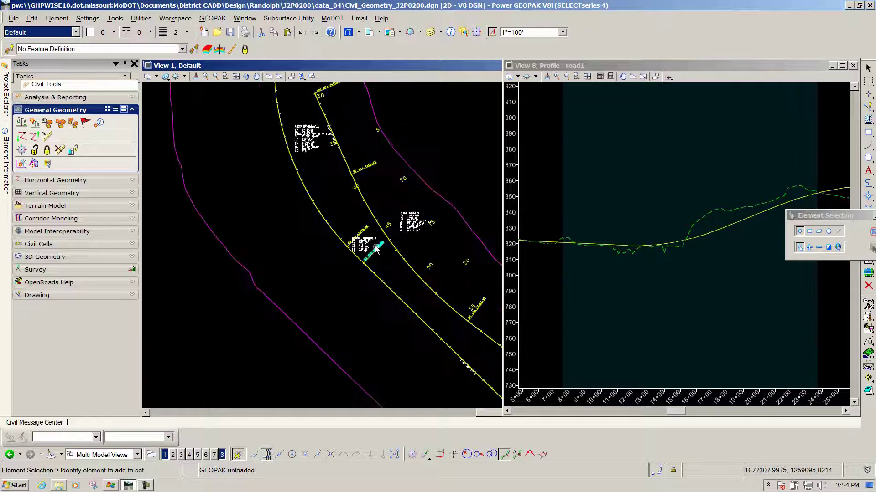
{"action": "scroll", "coordinate": [374, 246], "scroll_direction": "up", "scroll_amount": 1}
{"action": "scroll", "coordinate": [359, 181], "scroll_direction": "up", "scroll_amount": 3}
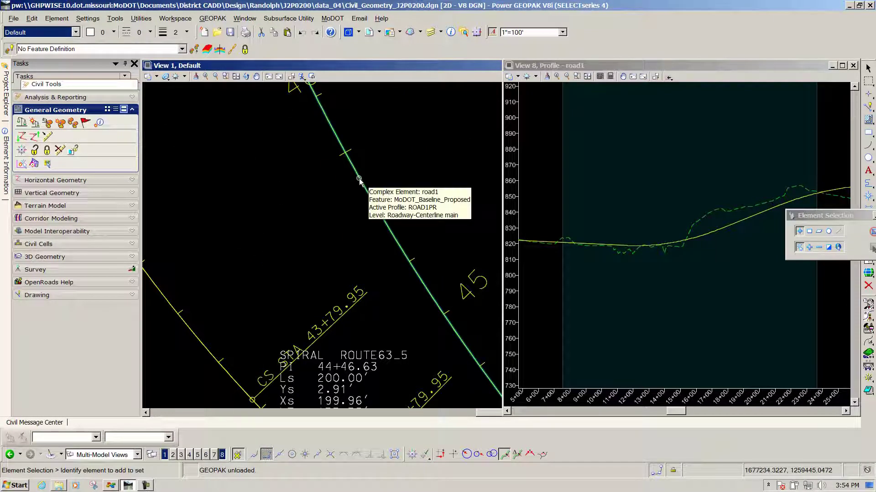
{"action": "scroll", "coordinate": [359, 180], "scroll_direction": "down", "scroll_amount": 3}
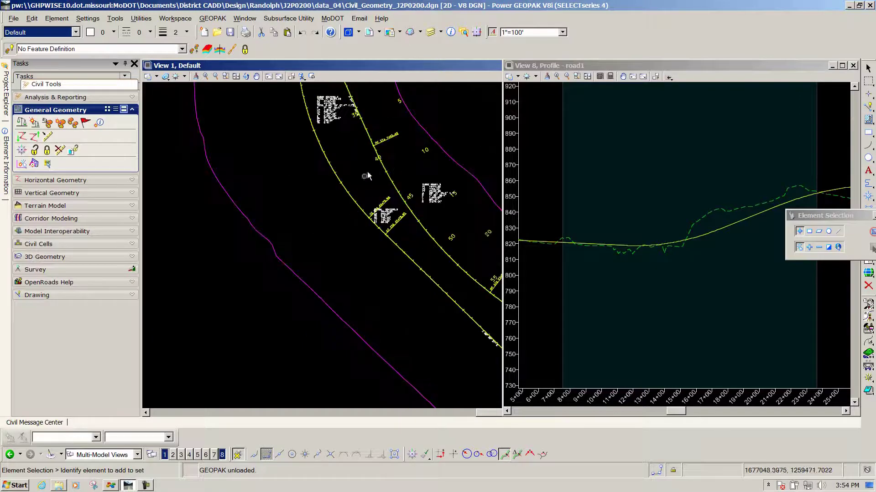
{"action": "scroll", "coordinate": [368, 171], "scroll_direction": "up", "scroll_amount": 2}
{"action": "scroll", "coordinate": [408, 165], "scroll_direction": "up", "scroll_amount": 3}
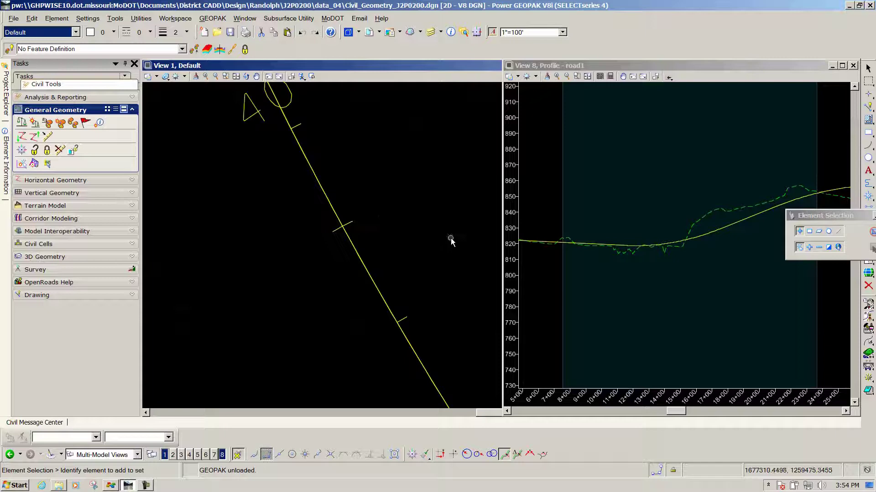
{"action": "mouse_move", "coordinate": [322, 190]}
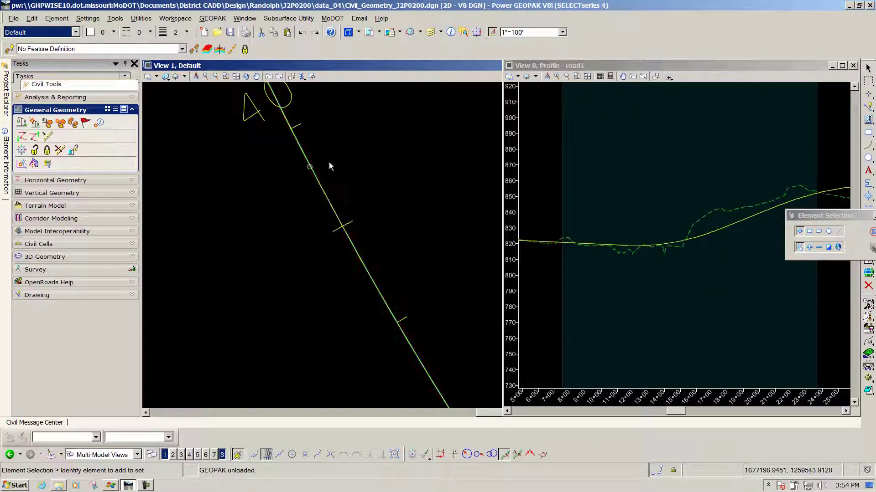
{"action": "scroll", "coordinate": [329, 163], "scroll_direction": "down", "scroll_amount": 3}
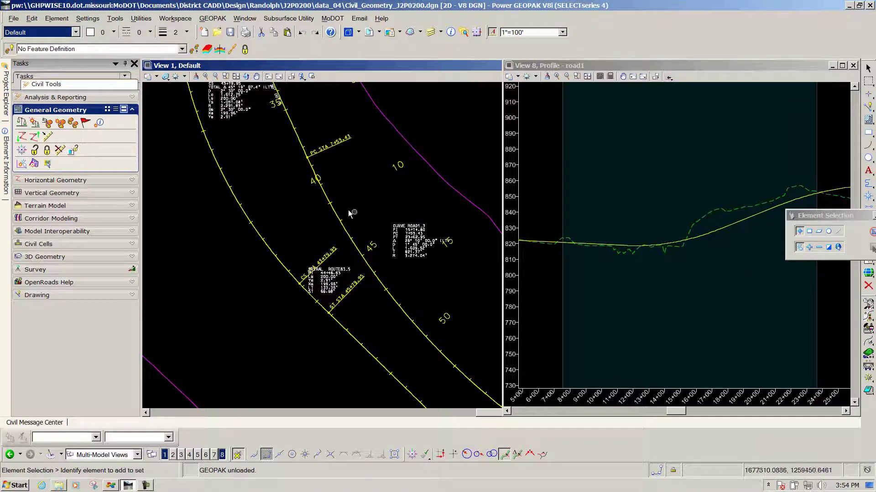
{"action": "scroll", "coordinate": [280, 208], "scroll_direction": "down", "scroll_amount": 2}
{"action": "scroll", "coordinate": [315, 201], "scroll_direction": "up", "scroll_amount": 5}
{"action": "scroll", "coordinate": [317, 200], "scroll_direction": "down", "scroll_amount": 3}
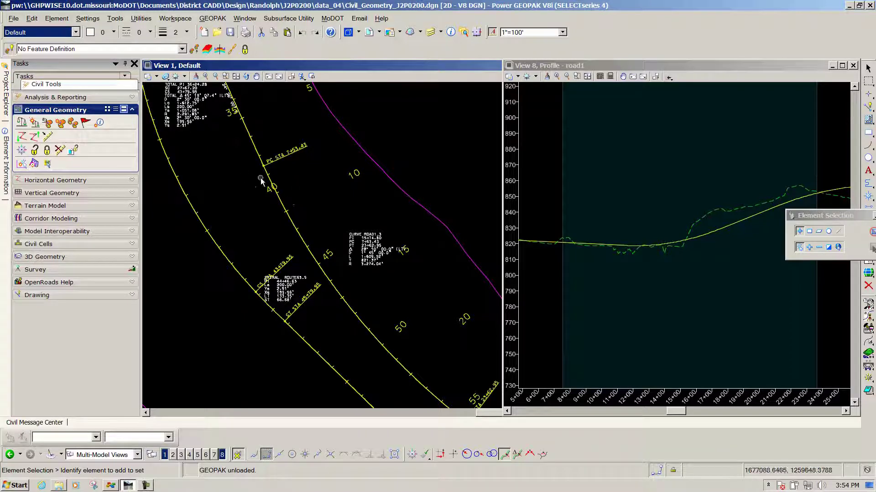
{"action": "left_click", "coordinate": [14, 20]}
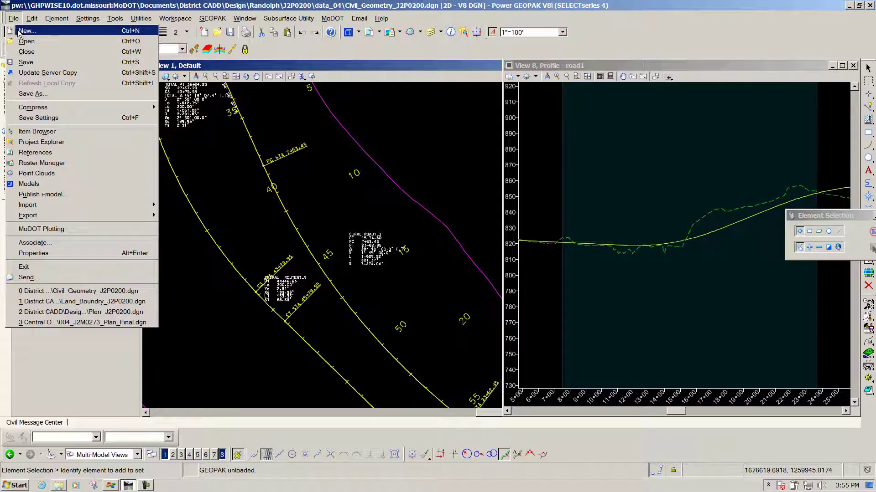
- Start a new file seeded from i_project_2d_PowerGEOPAK.dgn in CADD_Standards > Seed Files > Design - English
{"action": "left_click", "coordinate": [25, 30]}
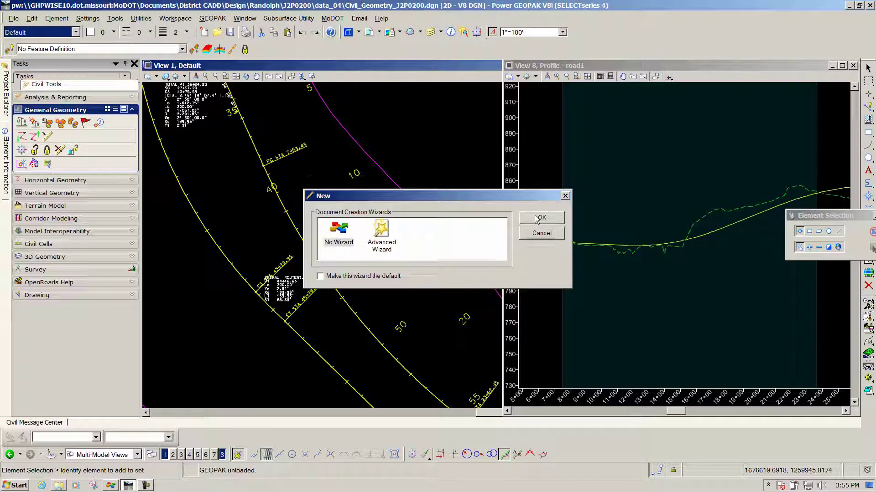
{"action": "left_click", "coordinate": [539, 219]}
{"action": "left_click", "coordinate": [459, 317]}
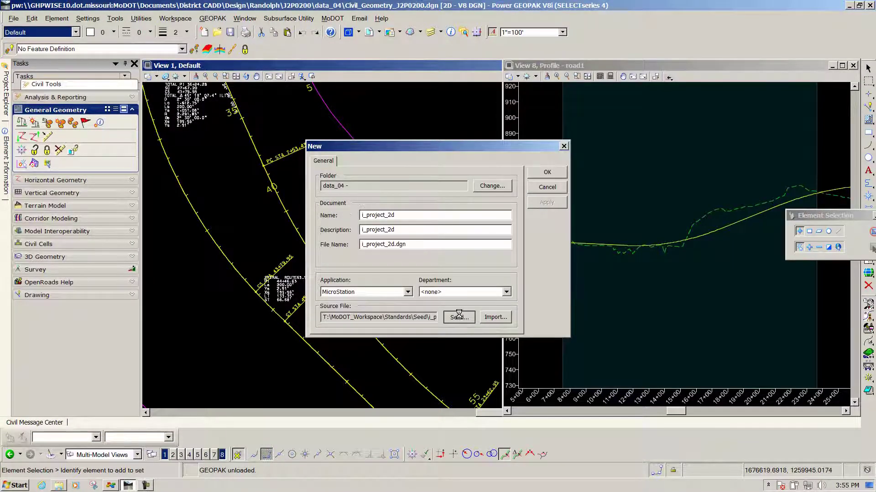
{"action": "left_click", "coordinate": [436, 136]}
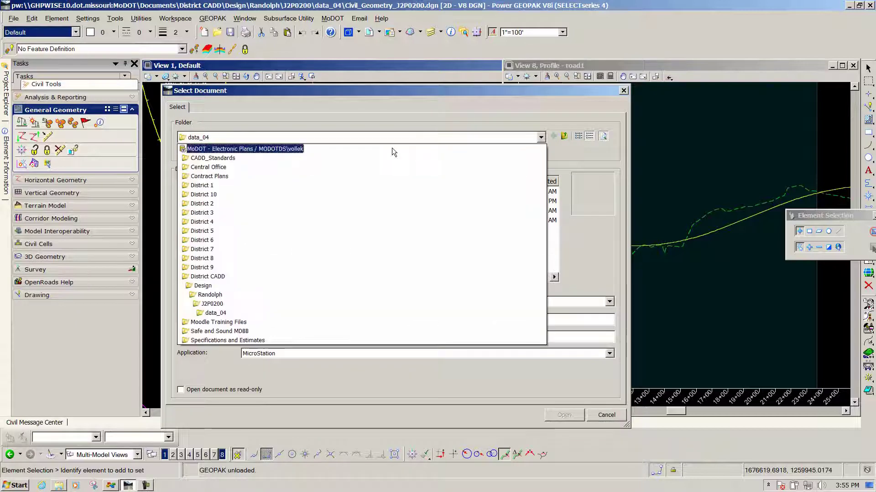
{"action": "left_click", "coordinate": [284, 160]}
{"action": "double_click", "coordinate": [218, 212]}
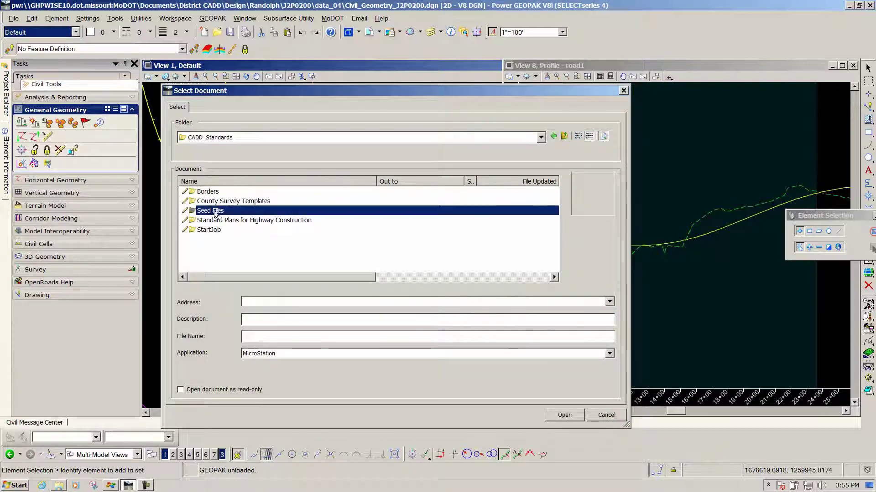
{"action": "double_click", "coordinate": [220, 212]}
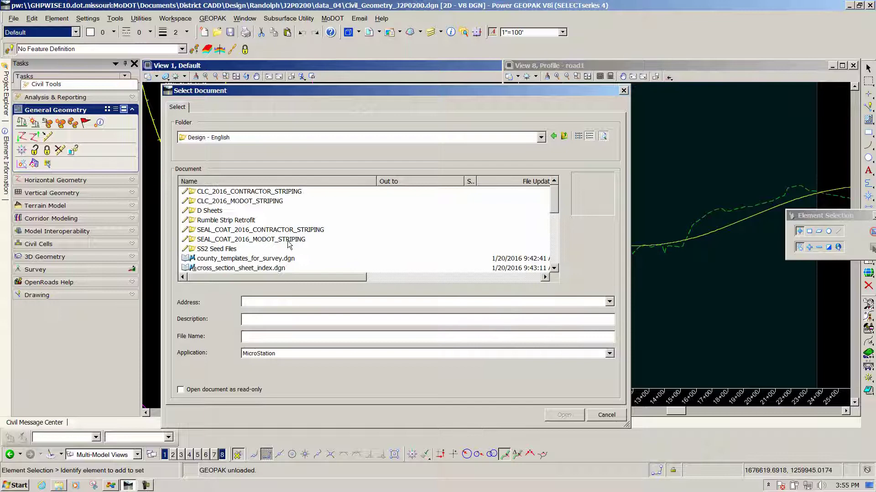
{"action": "scroll", "coordinate": [313, 223], "scroll_direction": "up", "scroll_amount": 1}
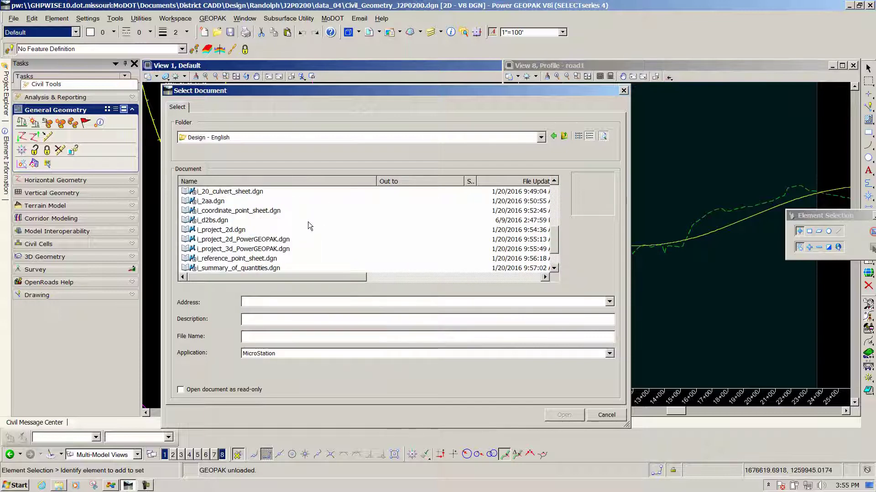
{"action": "left_click", "coordinate": [228, 240]}
{"action": "left_click", "coordinate": [555, 416]}
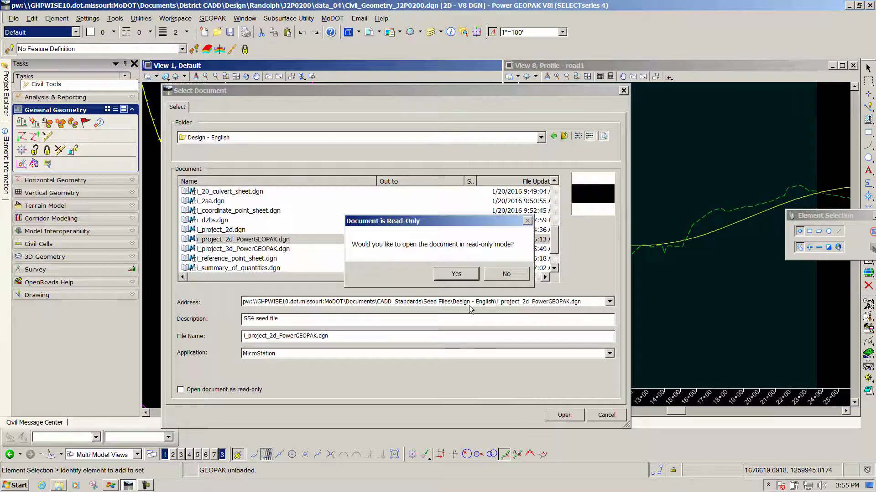
{"action": "left_click", "coordinate": [452, 275]}
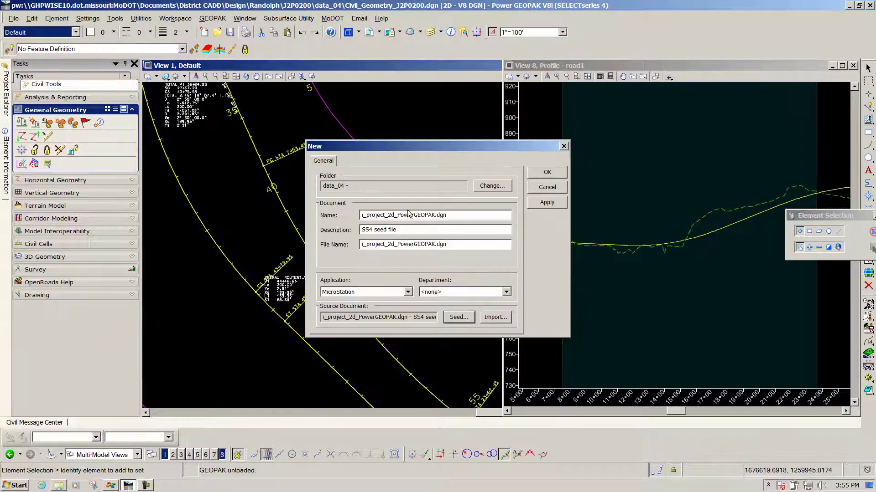
- Create Profile_J2P0200.dgn, with the name Profile_J2P0200 and description 'SS4 seed file 2D'
{"action": "left_click_drag", "start_coordinate": [435, 215], "coordinate": [327, 218]}
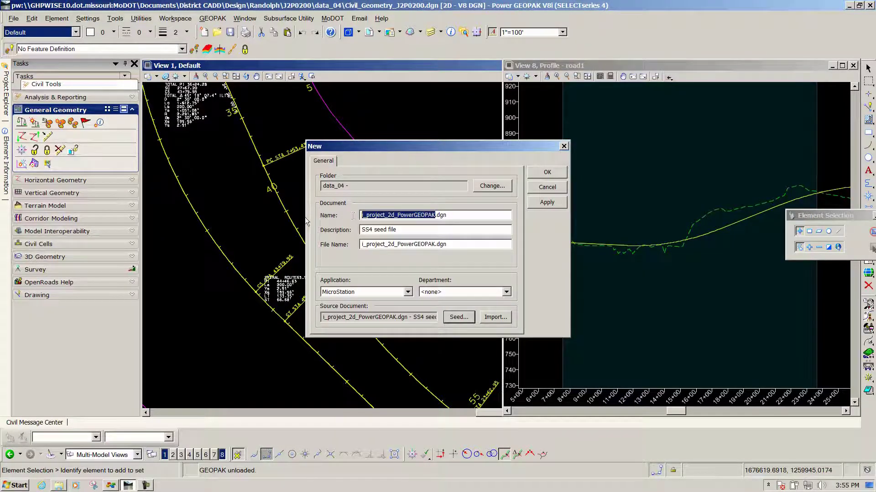
{"action": "type", "text": "Profile"}
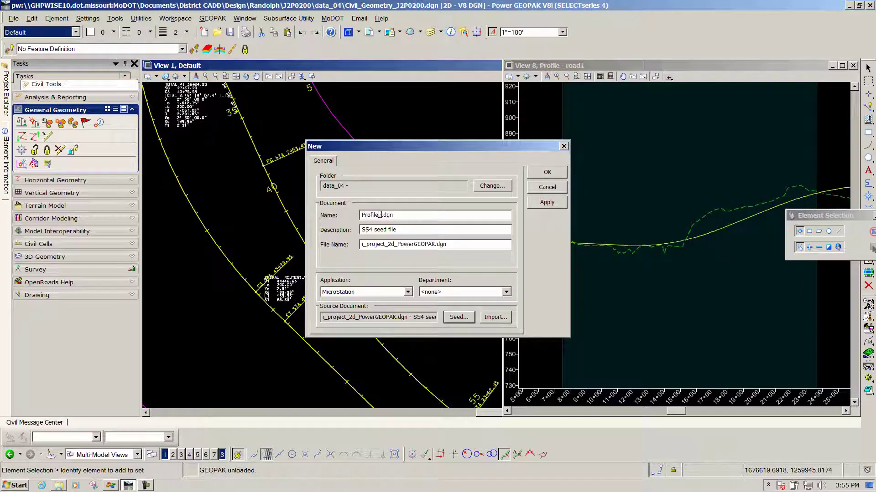
{"action": "type", "text": "_J2P0200"}
{"action": "double_click", "coordinate": [410, 215]}
{"action": "right_click", "coordinate": [382, 217]}
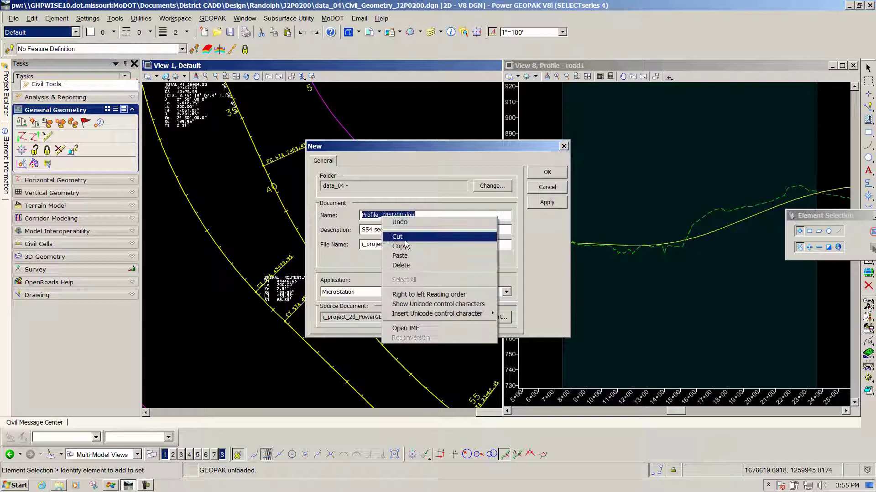
{"action": "left_click", "coordinate": [397, 246]}
{"action": "double_click", "coordinate": [360, 245]}
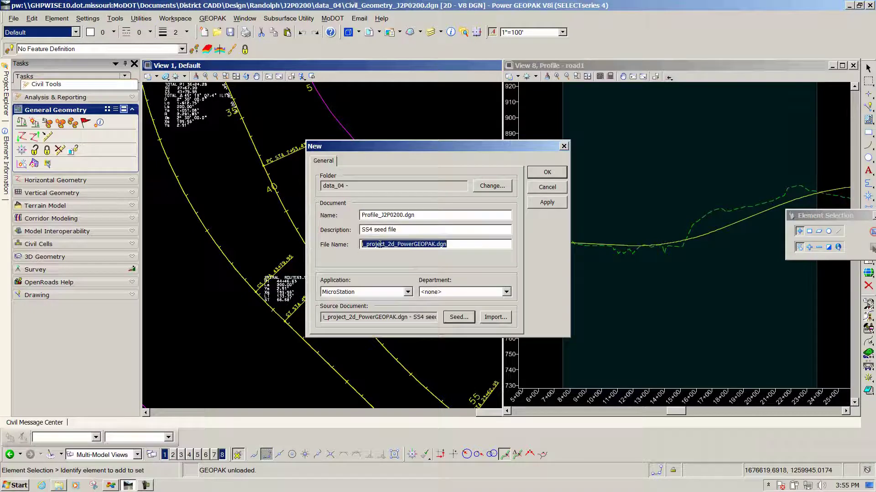
{"action": "right_click", "coordinate": [380, 244]}
{"action": "left_click", "coordinate": [401, 283]}
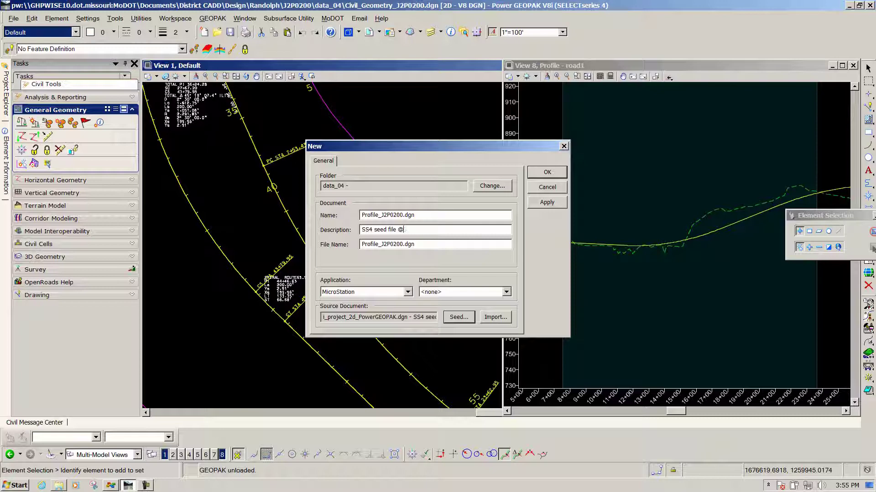
{"action": "key", "text": "BackSpace"}
{"action": "left_click", "coordinate": [549, 173]}
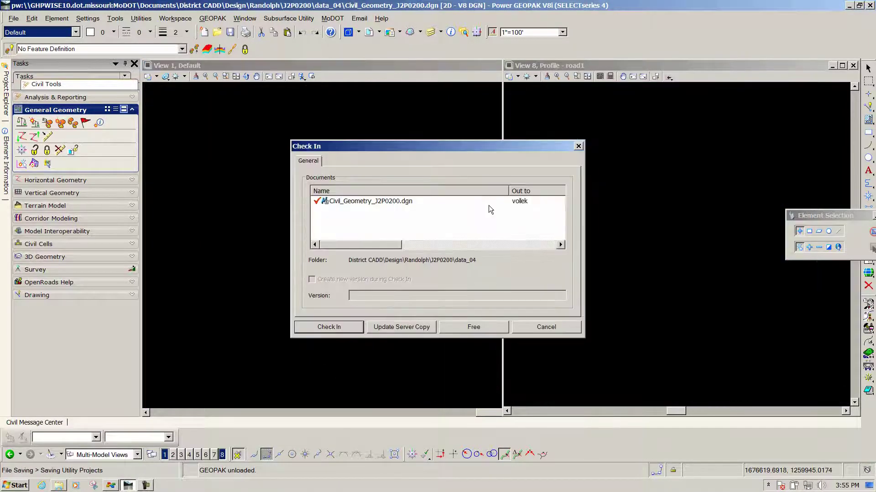
- Check in Civil_Geometry_J2P0200.dgn so the empty Profile_J2P0200.dgn opens
{"action": "left_click", "coordinate": [337, 329]}
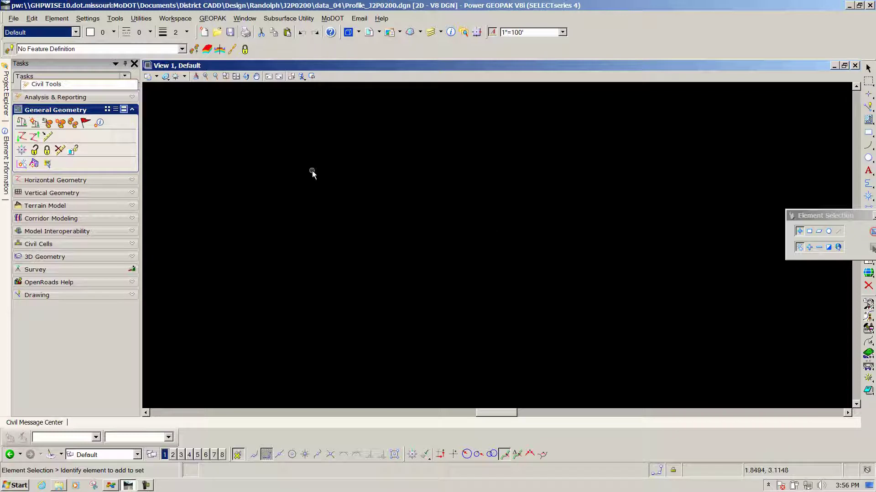
- Select Civil_Geometry, Plan and Land_Boundry J2P0200 files for reference attachment, leaving out Terrain_J2P0200_Existing
{"action": "left_click", "coordinate": [370, 33]}
{"action": "left_click", "coordinate": [226, 146]}
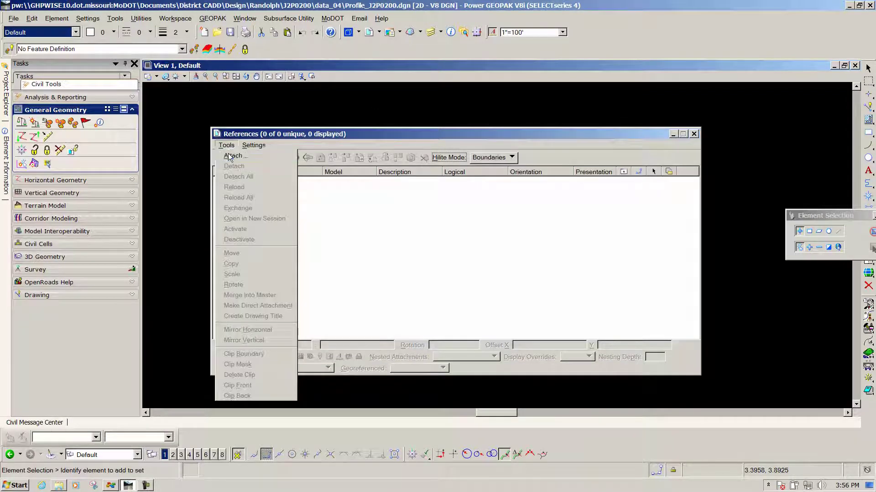
{"action": "left_click", "coordinate": [231, 156]}
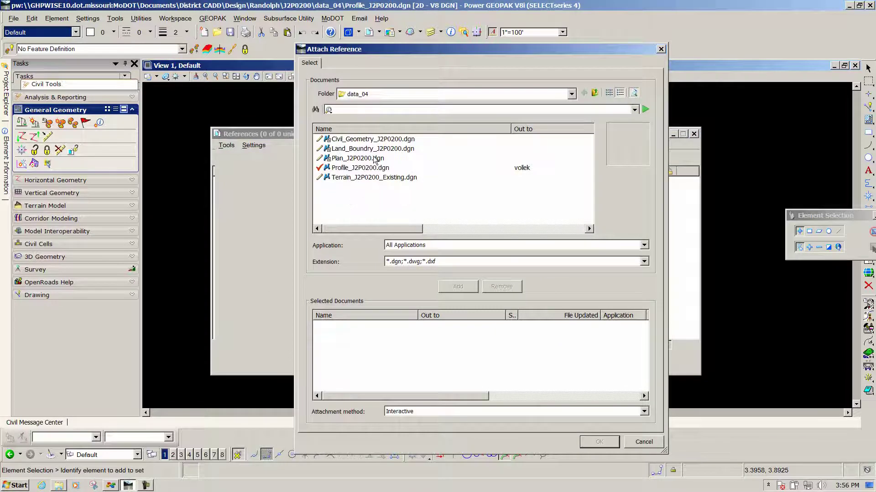
{"action": "left_click", "coordinate": [359, 141]}
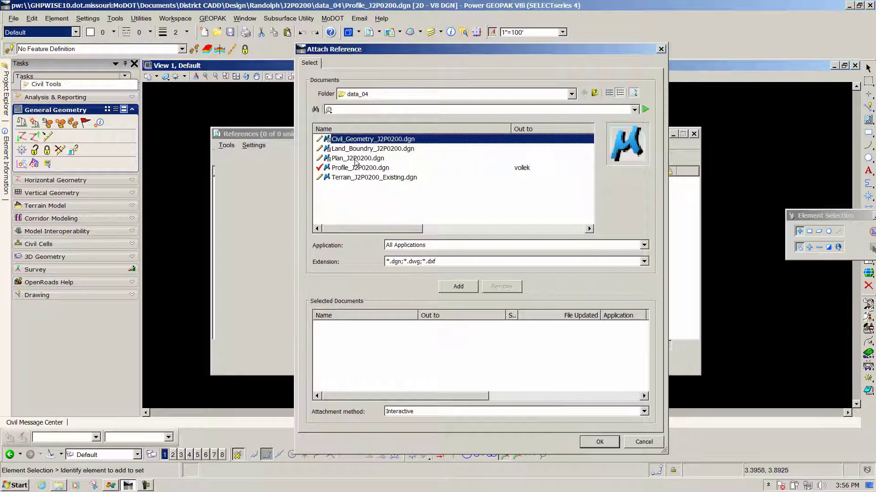
{"action": "left_click", "coordinate": [356, 159], "text": "ctrl"}
{"action": "left_click", "coordinate": [363, 179], "text": "ctrl"}
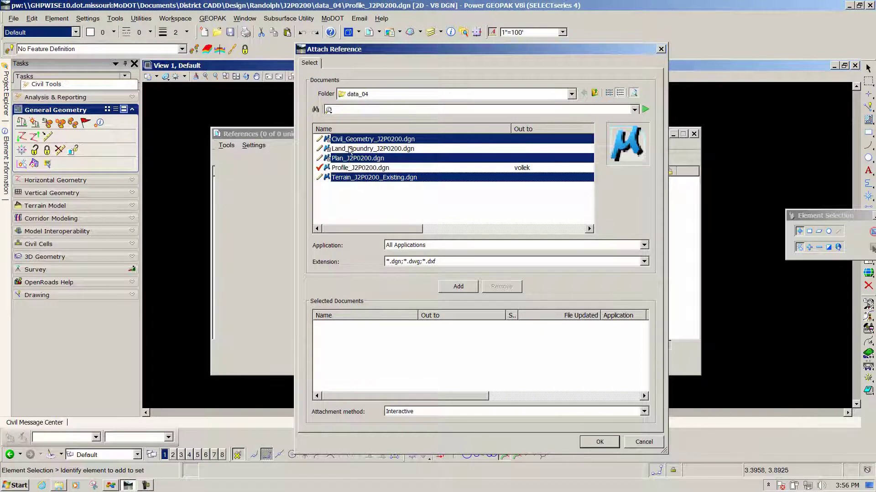
{"action": "left_click", "coordinate": [357, 178], "text": "ctrl"}
{"action": "left_click", "coordinate": [353, 153], "text": "ctrl"}
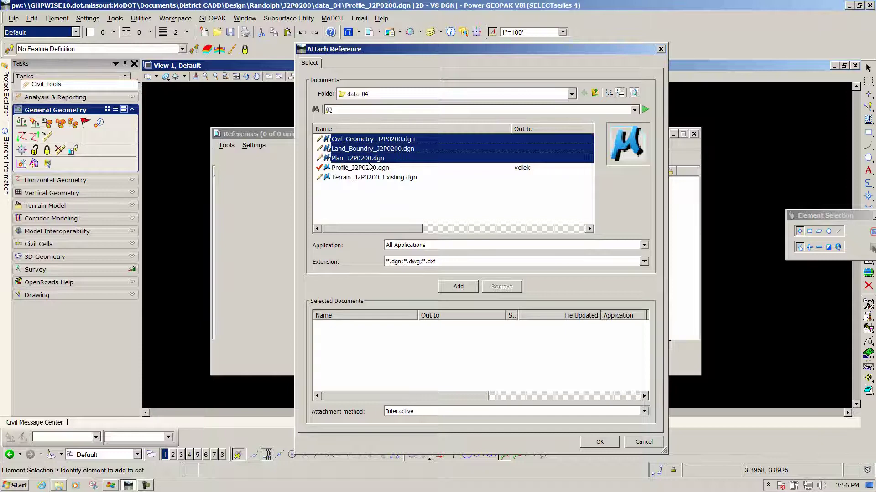
- Attach the three files as references, accepting each Reference Attachment Settings dialog
{"action": "left_click", "coordinate": [459, 287]}
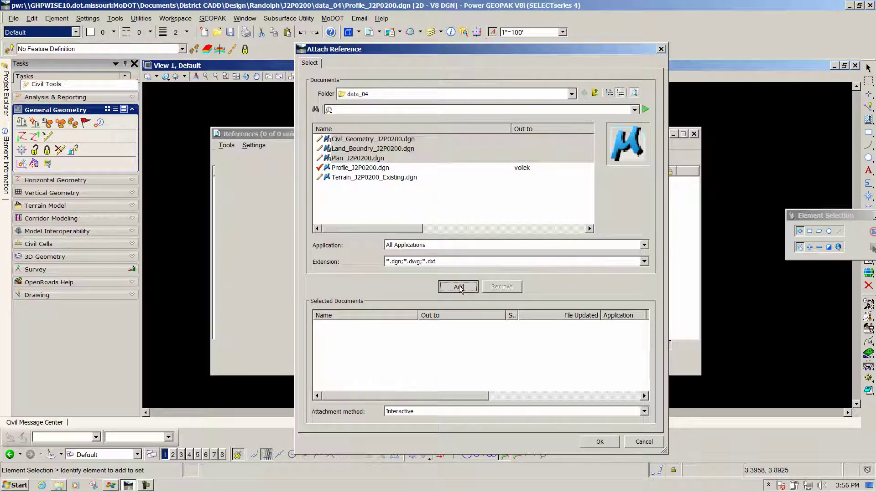
{"action": "left_click", "coordinate": [599, 442]}
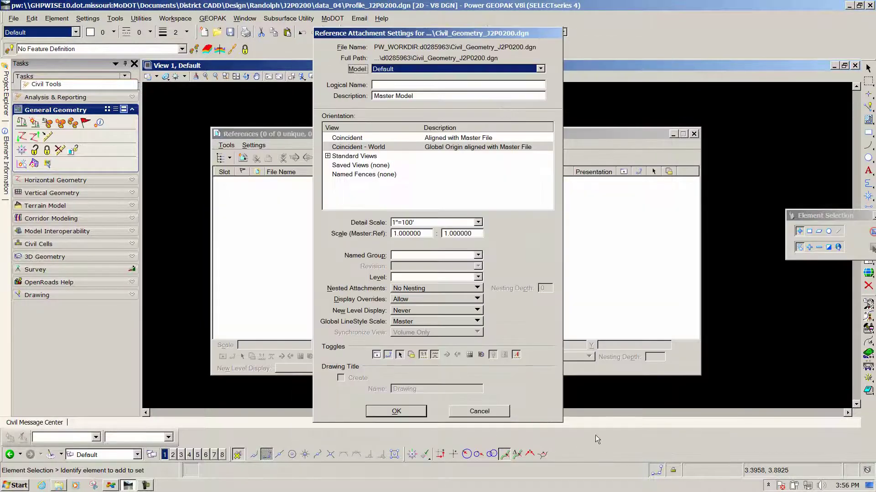
{"action": "left_click", "coordinate": [407, 410]}
{"action": "left_click", "coordinate": [405, 413]}
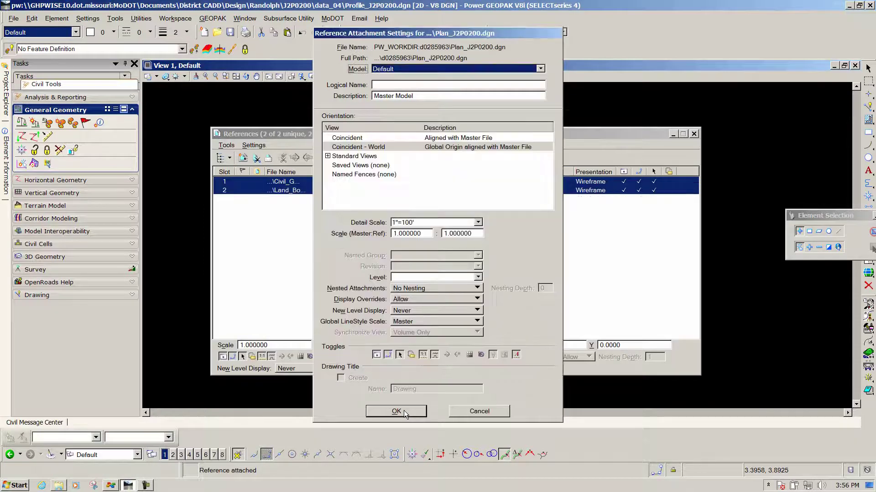
{"action": "left_click", "coordinate": [396, 411]}
- Close the references list and fit, pan and zoom the view onto the roadway plan
{"action": "left_click", "coordinate": [694, 133]}
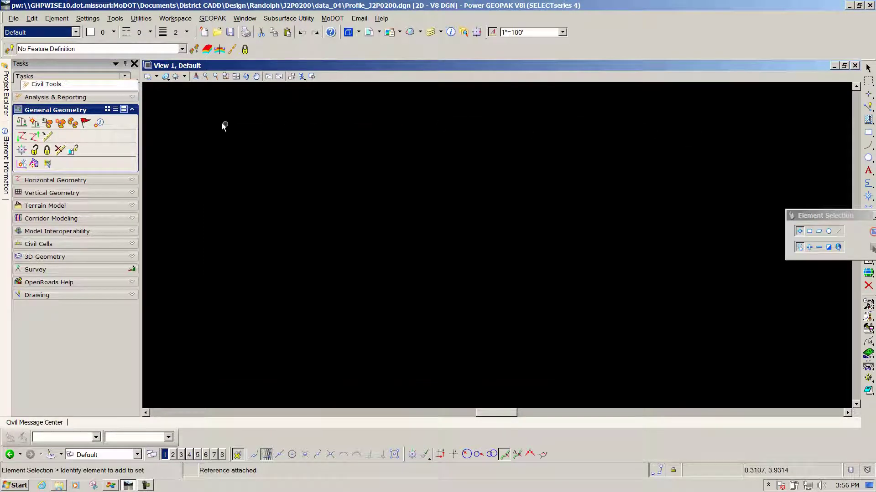
{"action": "left_click", "coordinate": [236, 76]}
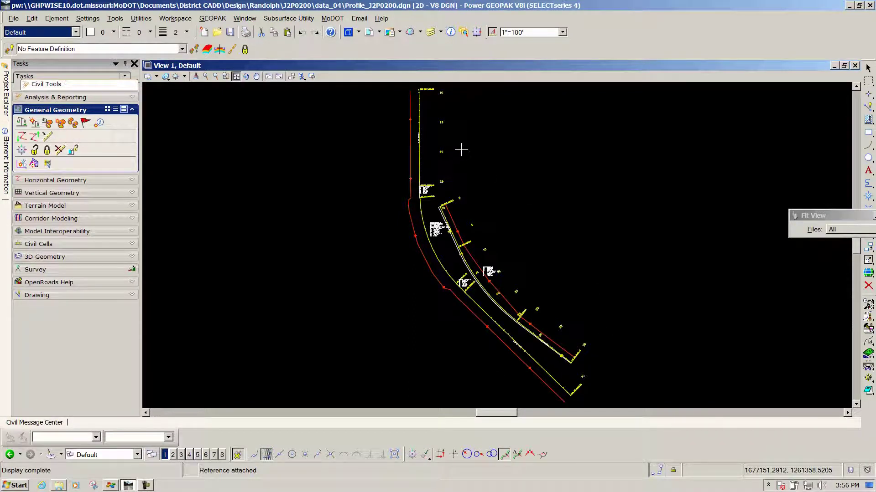
{"action": "middle_click_drag", "start_coordinate": [432, 223], "coordinate": [344, 190]}
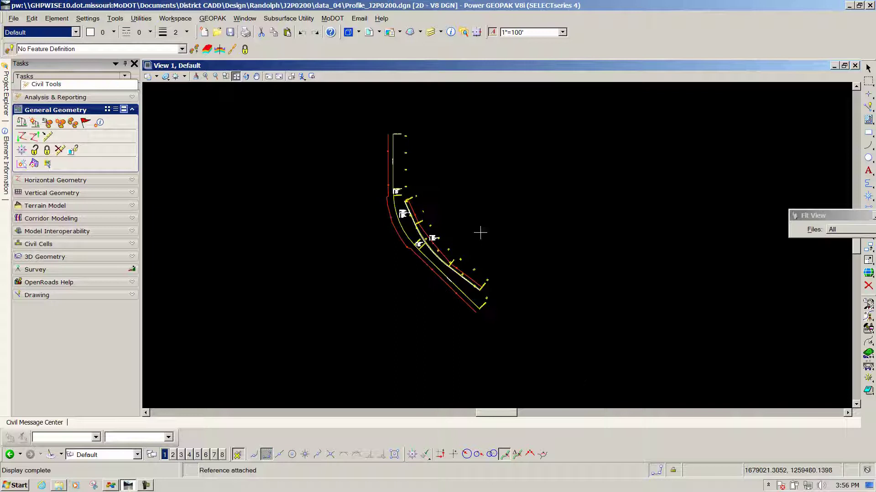
{"action": "scroll", "coordinate": [469, 230], "scroll_direction": "down", "scroll_amount": 1}
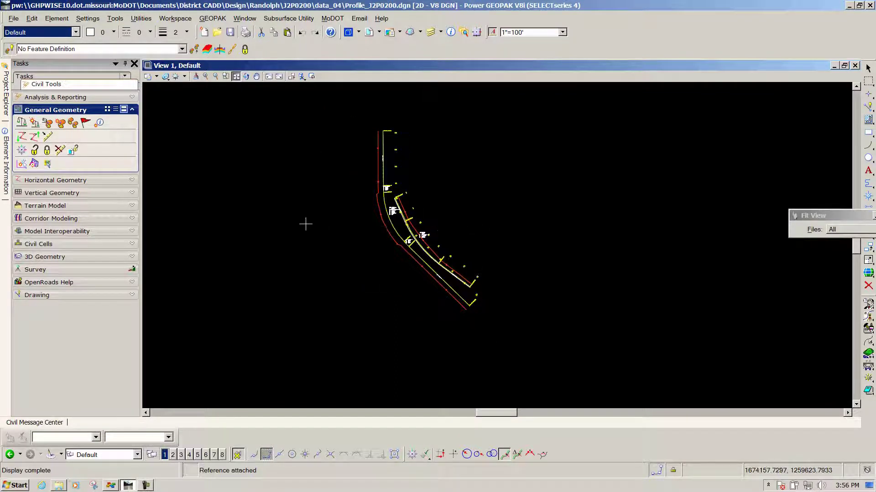
{"action": "scroll", "coordinate": [306, 223], "scroll_direction": "down", "scroll_amount": 1}
{"action": "scroll", "coordinate": [452, 218], "scroll_direction": "up", "scroll_amount": 3}
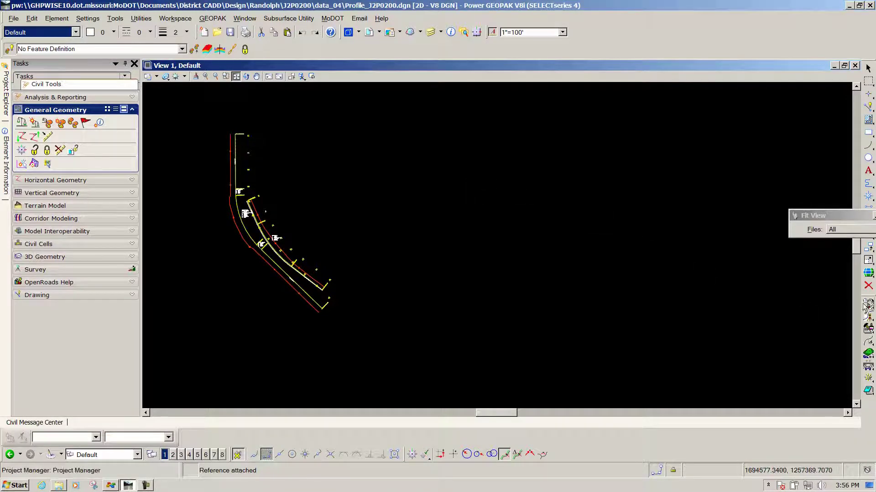
- Float the Road toolbox as a two-column palette placed lower right
{"action": "left_click_drag", "start_coordinate": [864, 295], "coordinate": [546, 152]}
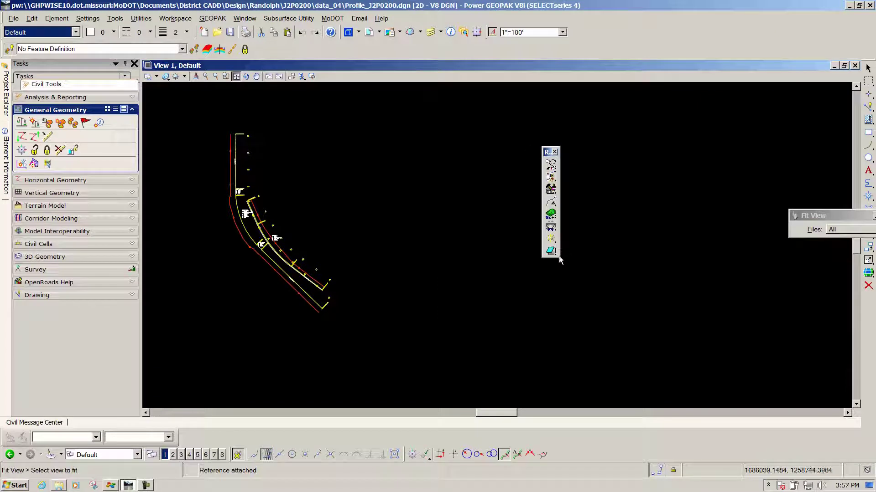
{"action": "left_click_drag", "start_coordinate": [560, 260], "coordinate": [599, 223]}
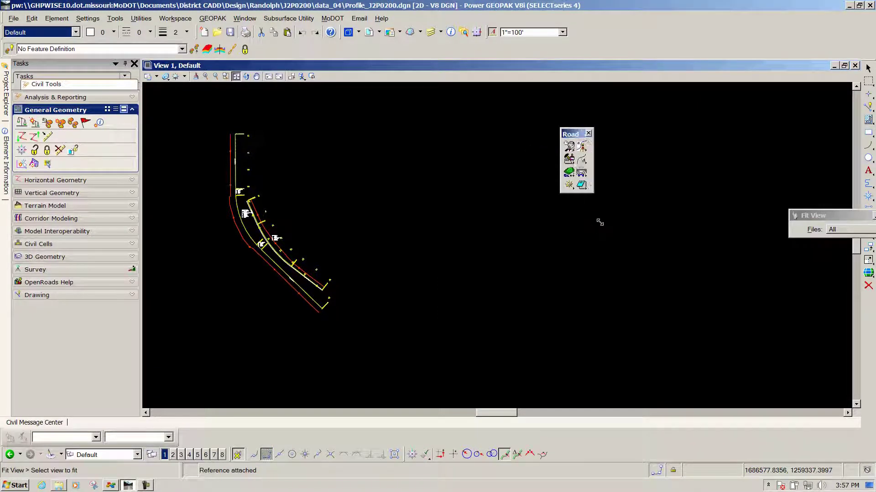
{"action": "left_click_drag", "start_coordinate": [568, 133], "coordinate": [622, 166]}
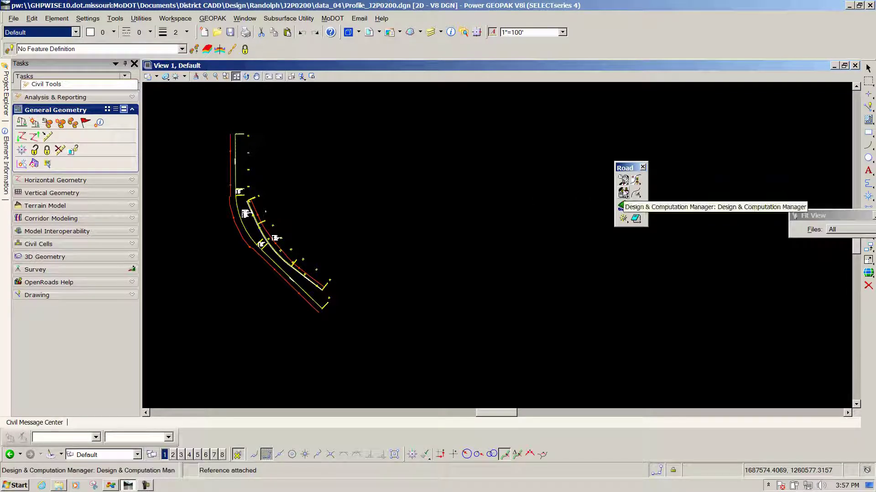
- Launch the Design and Computation Manager from GEOPAK > ROAD
{"action": "left_click", "coordinate": [218, 21]}
{"action": "mouse_move", "coordinate": [224, 47]}
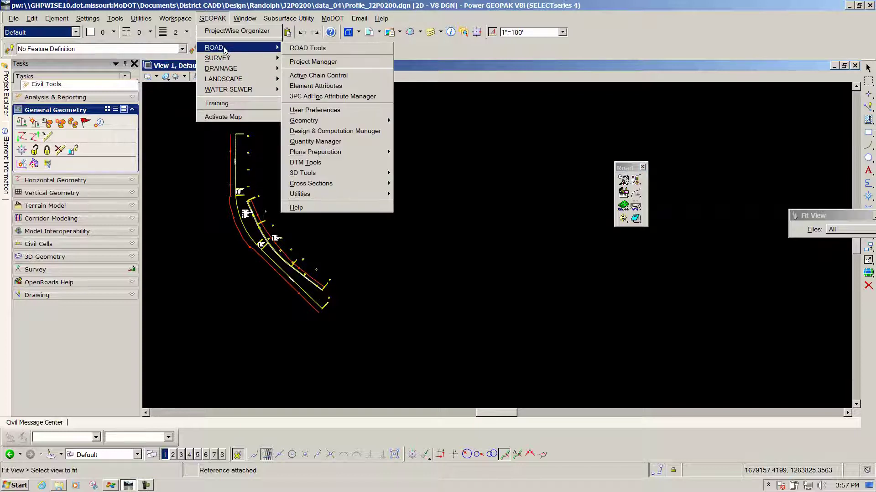
{"action": "left_click", "coordinate": [340, 133]}
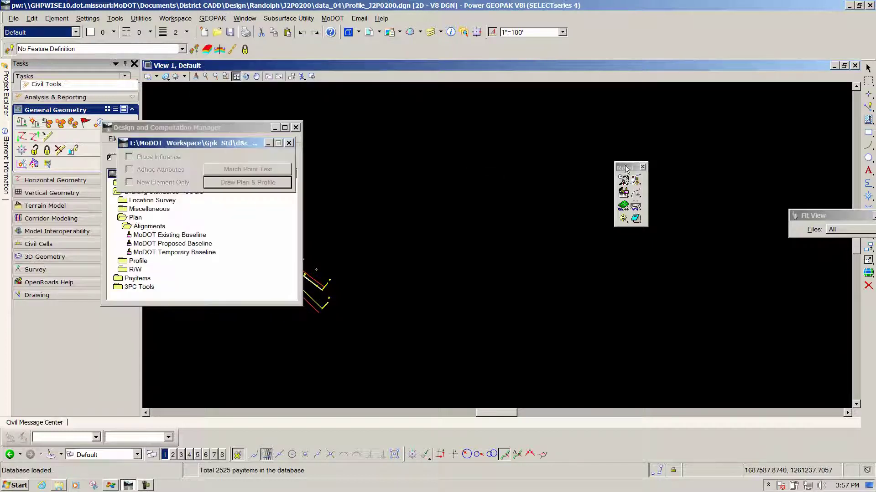
- Re-dock the Road palette on the right side of the view
{"action": "left_click_drag", "start_coordinate": [625, 169], "coordinate": [873, 313]}
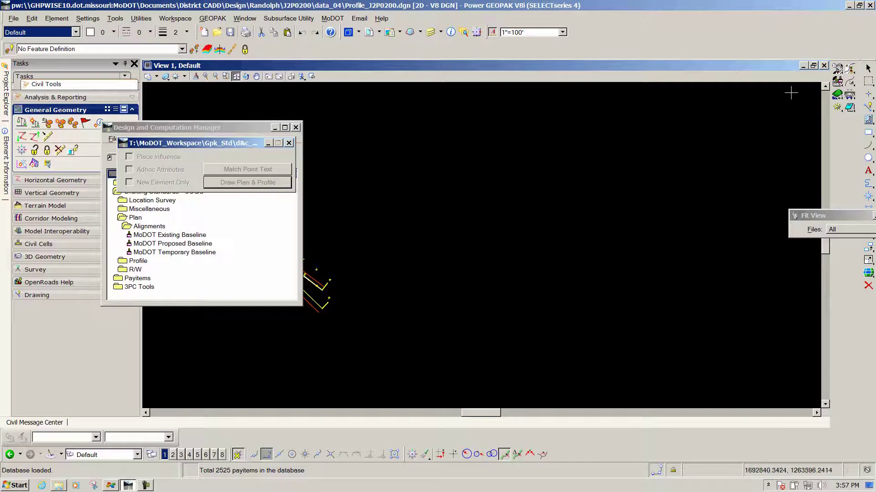
{"action": "left_click_drag", "start_coordinate": [833, 63], "coordinate": [698, 129]}
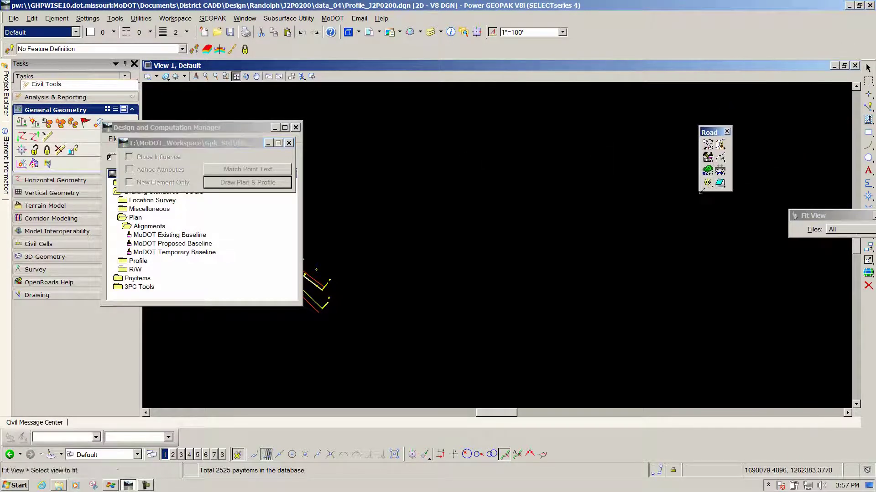
{"action": "left_click_drag", "start_coordinate": [736, 187], "coordinate": [740, 218]}
{"action": "left_click_drag", "start_coordinate": [725, 132], "coordinate": [869, 303]}
- Arrange the manager windows and expand the Drafting Standards - COGO tree
{"action": "left_click_drag", "start_coordinate": [201, 127], "coordinate": [493, 116]}
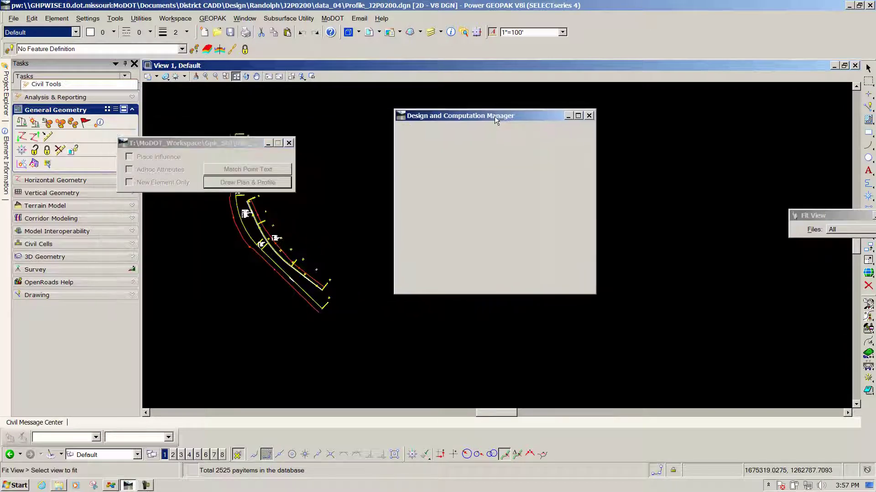
{"action": "left_click_drag", "start_coordinate": [247, 140], "coordinate": [748, 102]}
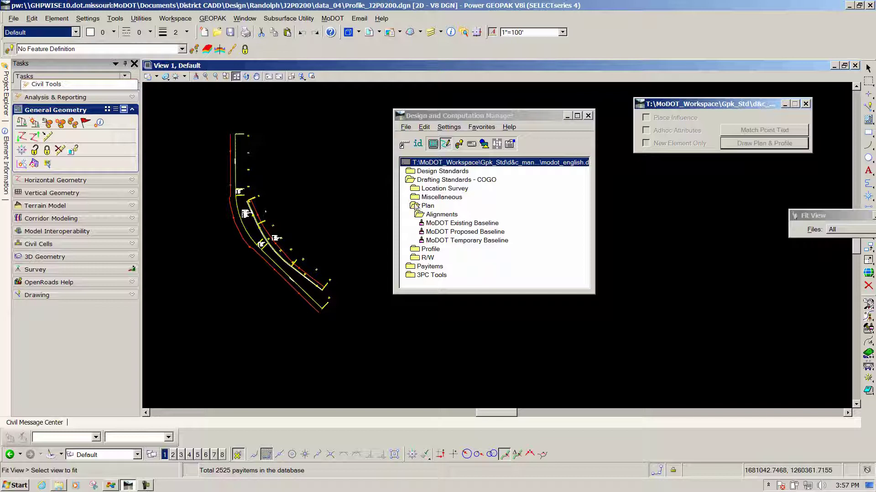
{"action": "left_click", "coordinate": [414, 249]}
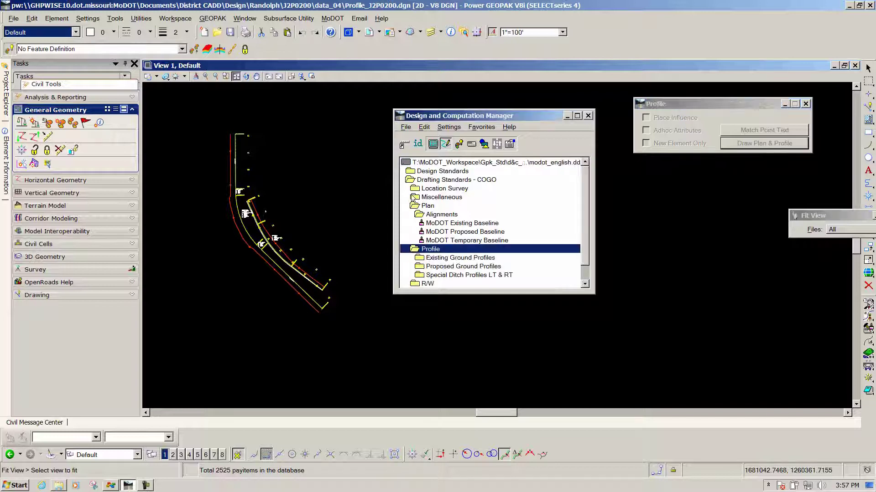
{"action": "left_click", "coordinate": [408, 181]}
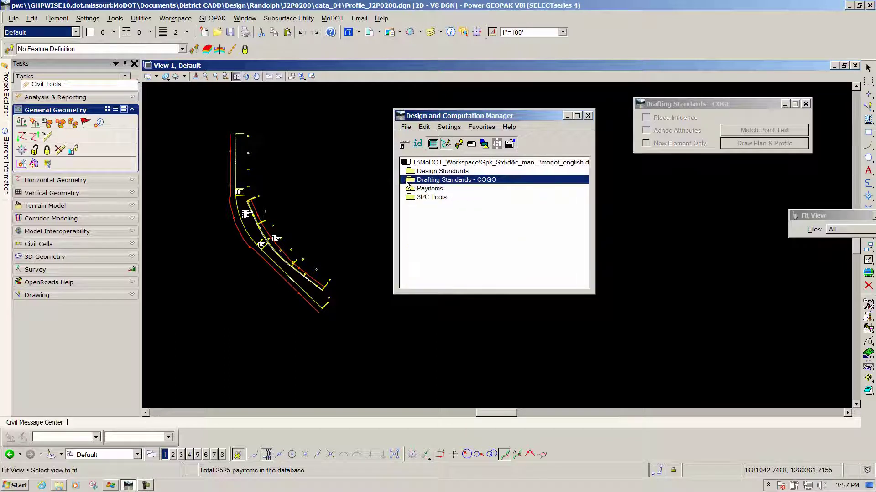
{"action": "left_click_drag", "start_coordinate": [423, 118], "coordinate": [406, 120]}
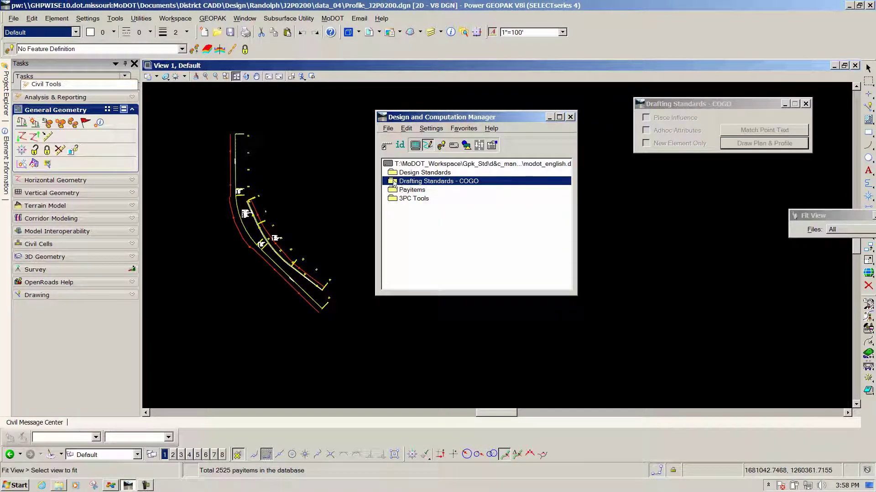
{"action": "left_click", "coordinate": [393, 184]}
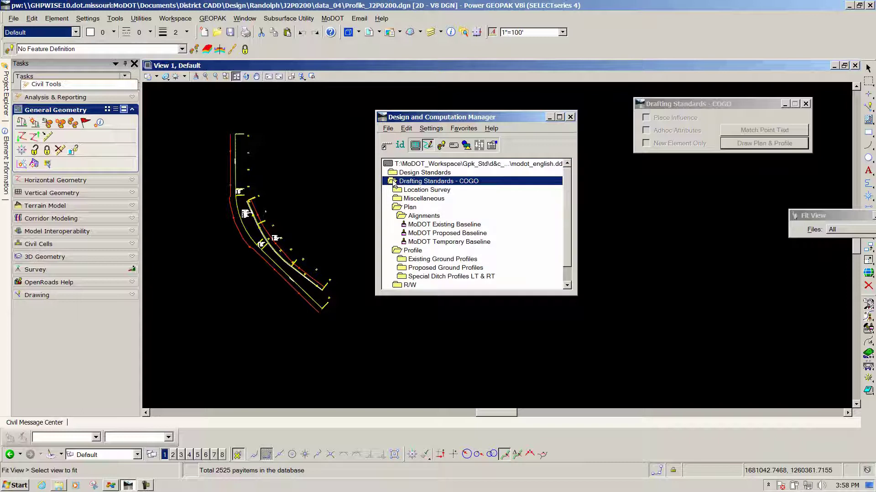
{"action": "left_click", "coordinate": [396, 208]}
{"action": "left_click", "coordinate": [394, 216]}
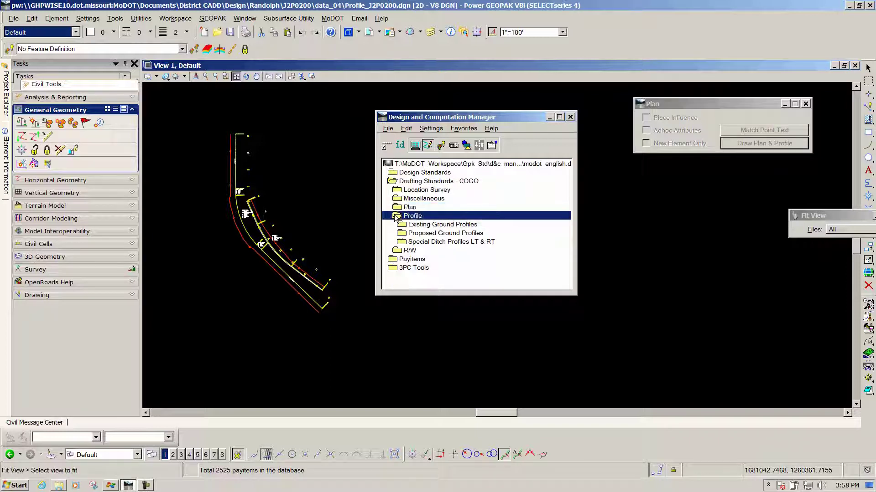
- Under Profile > Existing Ground Profiles, select the 1"=50' Existing Ground Profile item
{"action": "left_click", "coordinate": [396, 217]}
{"action": "left_click", "coordinate": [415, 225]}
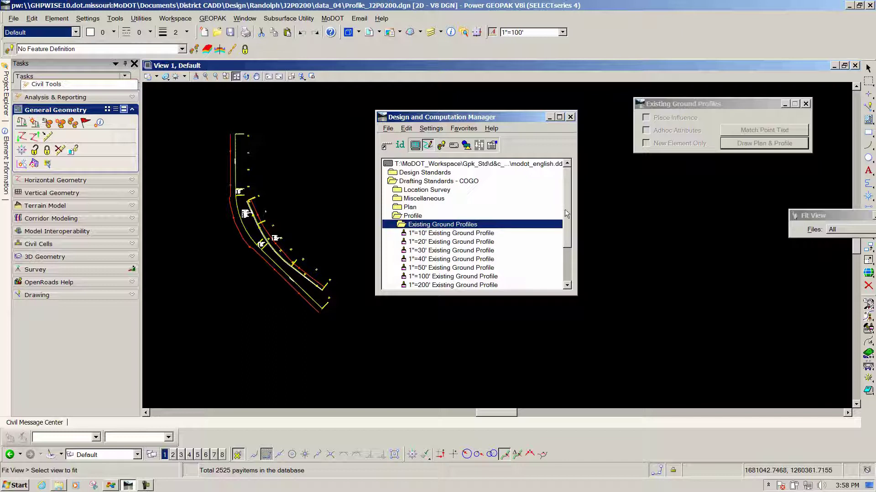
{"action": "scroll", "coordinate": [568, 229], "scroll_direction": "down", "scroll_amount": 2}
{"action": "left_click", "coordinate": [452, 224]}
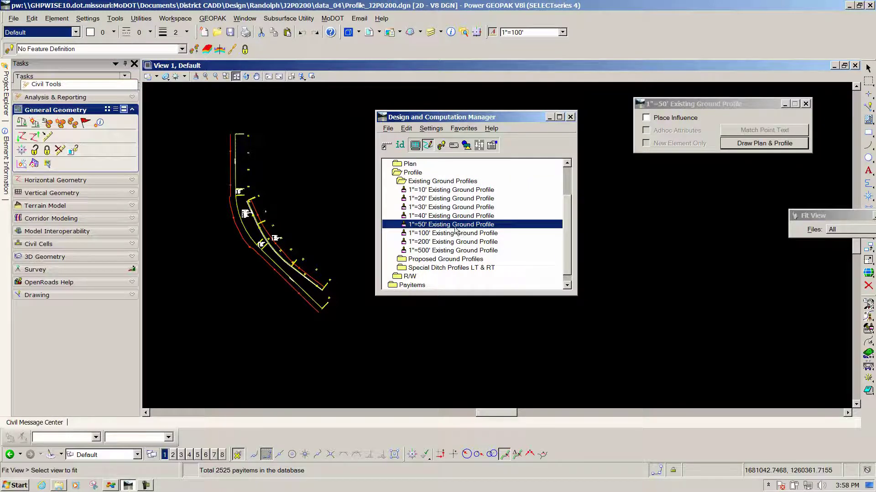
{"action": "left_click_drag", "start_coordinate": [702, 104], "coordinate": [459, 319]}
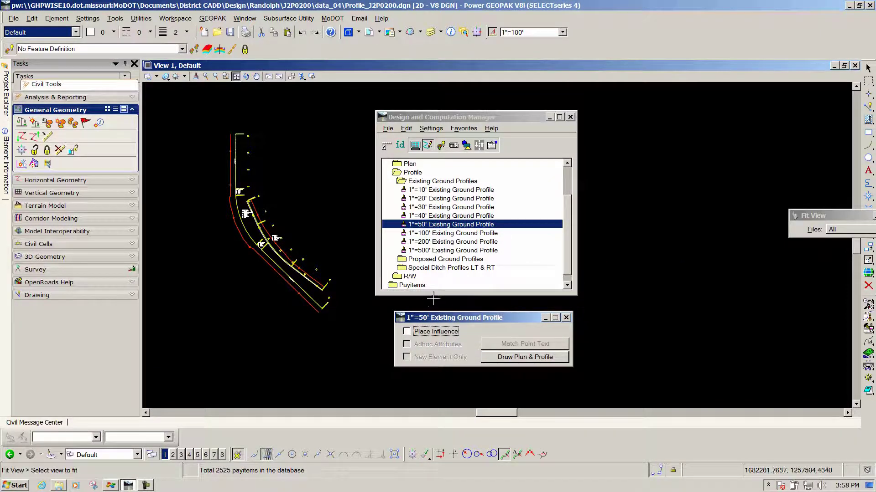
- Load job200.gpk in Draw Plan & Profile, listing ROAD1EX, ROAD1PR, ROUTE63EX and ROUTE63PR
{"action": "left_click", "coordinate": [536, 358]}
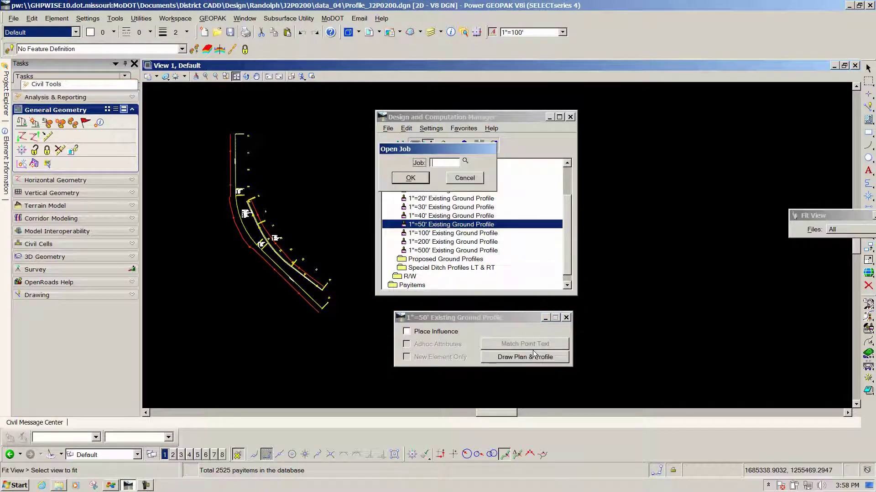
{"action": "left_click", "coordinate": [466, 161]}
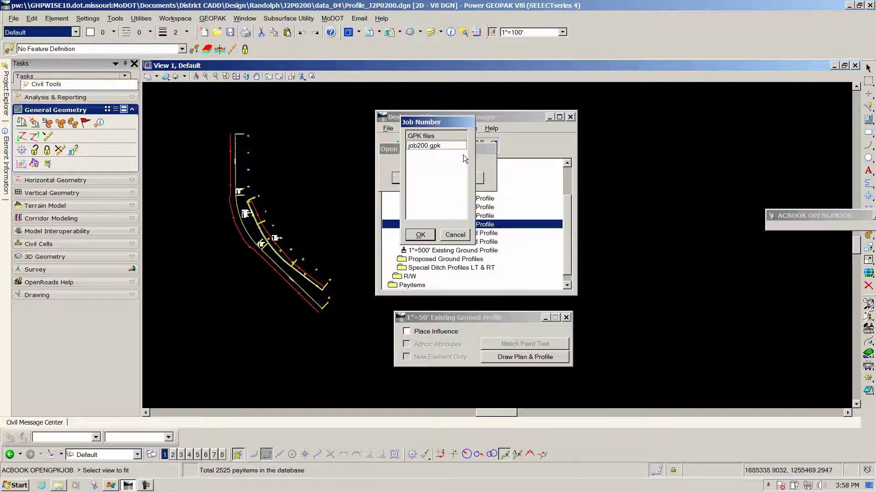
{"action": "left_click", "coordinate": [440, 146]}
{"action": "left_click", "coordinate": [421, 235]}
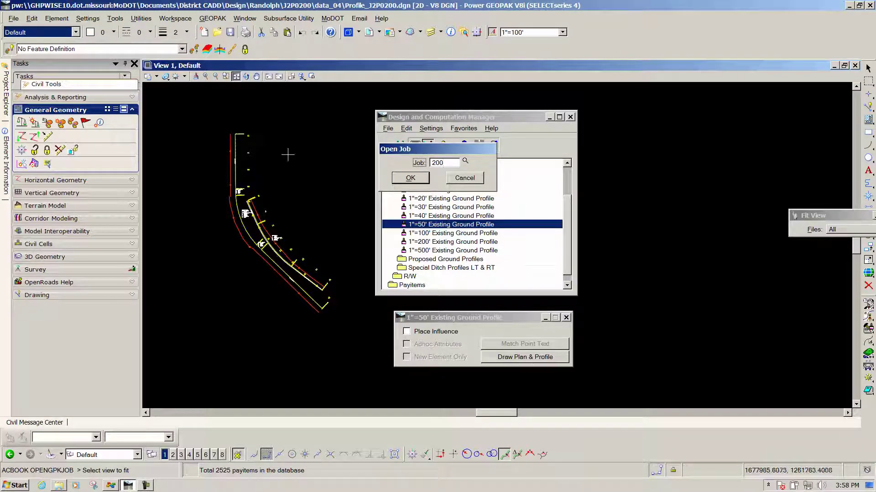
{"action": "left_click", "coordinate": [412, 179]}
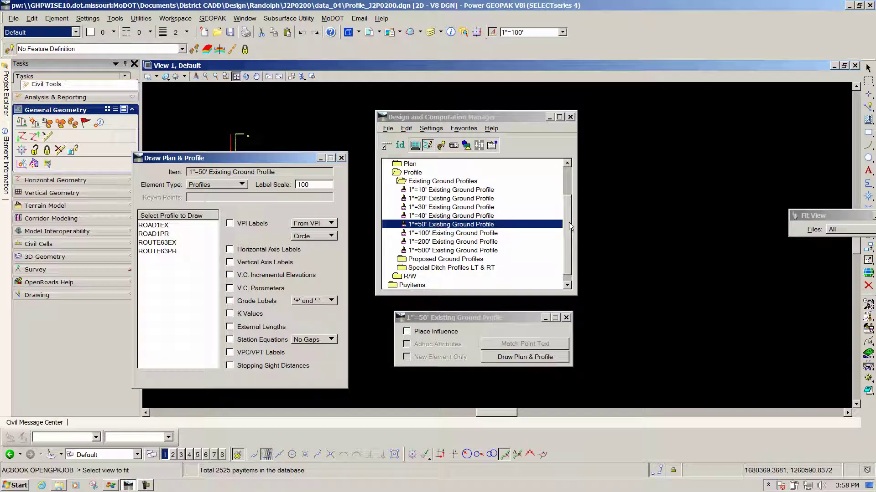
- Rearrange the GEOPAK dialogs and change Label Scale from 100 to 50
{"action": "left_click_drag", "start_coordinate": [218, 162], "coordinate": [685, 116]}
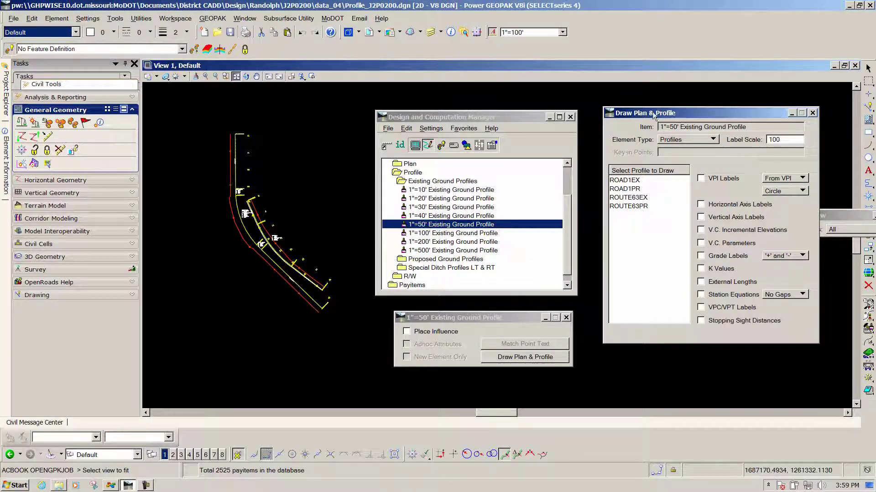
{"action": "left_click_drag", "start_coordinate": [655, 113], "coordinate": [658, 105]}
{"action": "mouse_move", "coordinate": [502, 117]}
{"action": "left_mouse_down"}
{"action": "mouse_move", "coordinate": [288, 150]}
{"action": "mouse_move", "coordinate": [208, 387]}
{"action": "mouse_move", "coordinate": [204, 334]}
{"action": "left_mouse_up"}
{"action": "left_click_drag", "start_coordinate": [488, 317], "coordinate": [172, 321]}
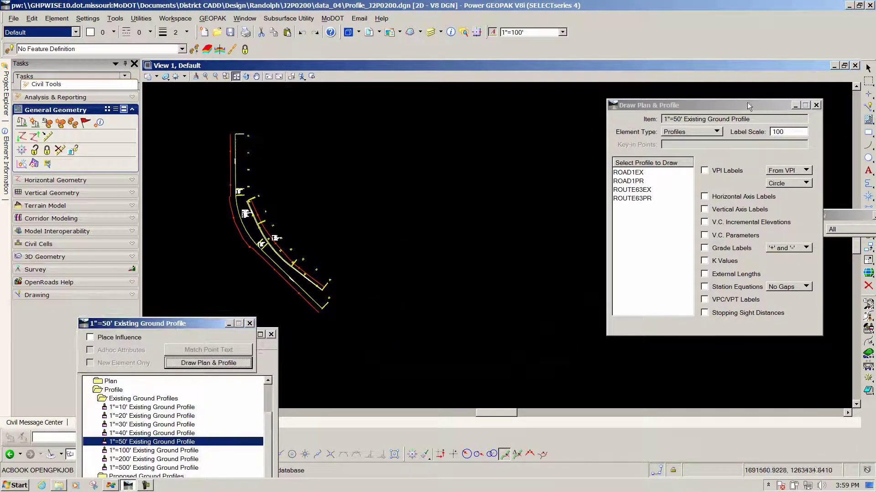
{"action": "left_click_drag", "start_coordinate": [745, 106], "coordinate": [642, 111]}
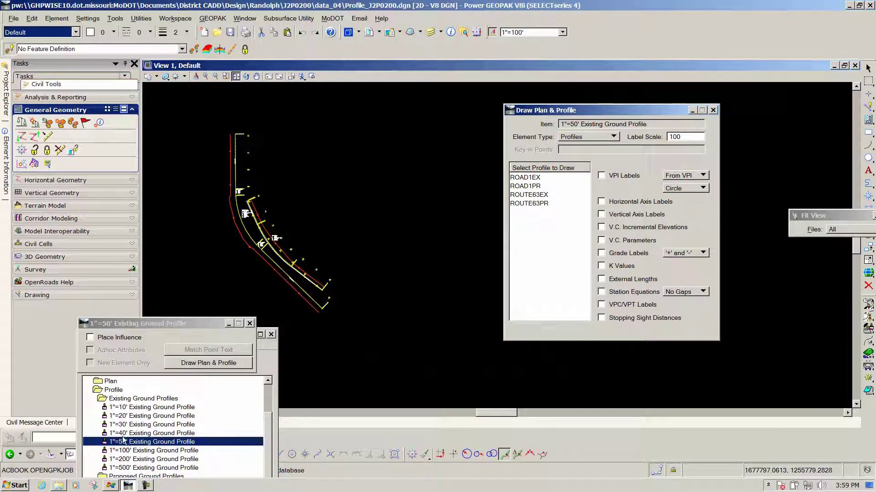
{"action": "left_click_drag", "start_coordinate": [195, 323], "coordinate": [153, 106]}
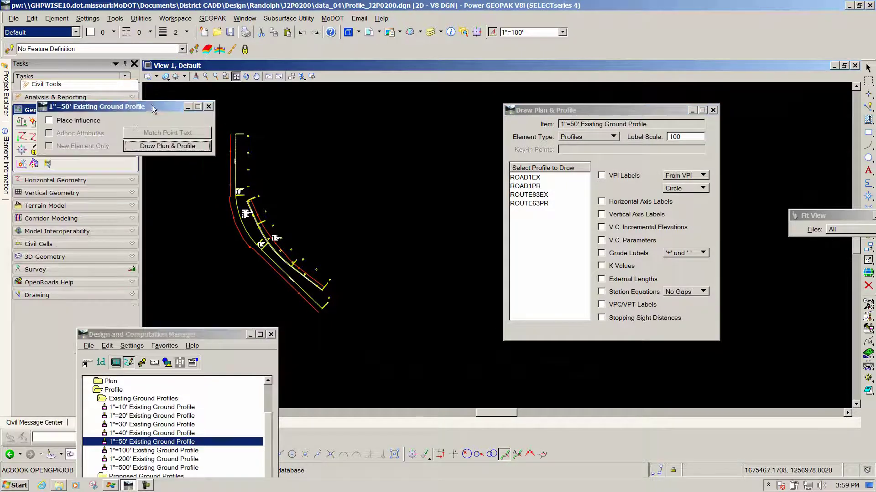
{"action": "left_click_drag", "start_coordinate": [149, 335], "coordinate": [97, 200]}
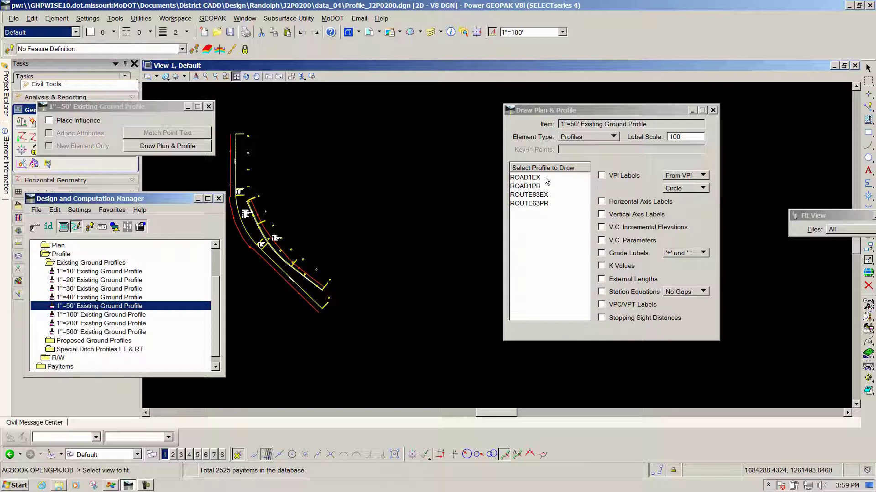
{"action": "left_click", "coordinate": [658, 141]}
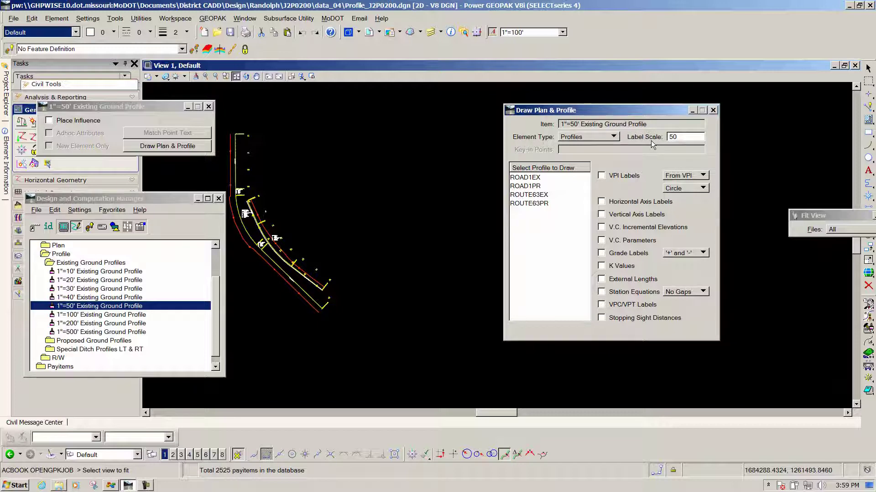
- Open the ROAD1EX profile settings and set Horizontal Scale to 50
{"action": "left_click", "coordinate": [522, 178]}
{"action": "double_click", "coordinate": [522, 178]}
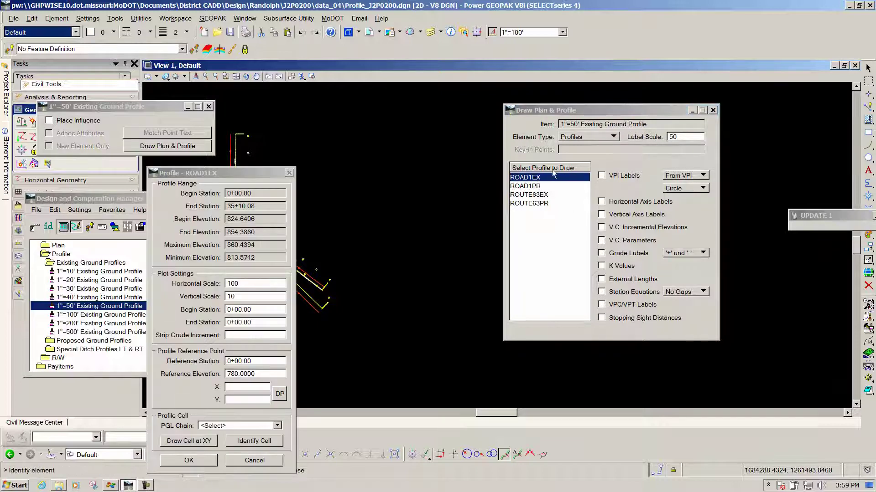
{"action": "mouse_move", "coordinate": [239, 168]}
{"action": "left_mouse_down"}
{"action": "mouse_move", "coordinate": [640, 112]}
{"action": "mouse_move", "coordinate": [662, 100]}
{"action": "mouse_move", "coordinate": [582, 73]}
{"action": "left_mouse_up"}
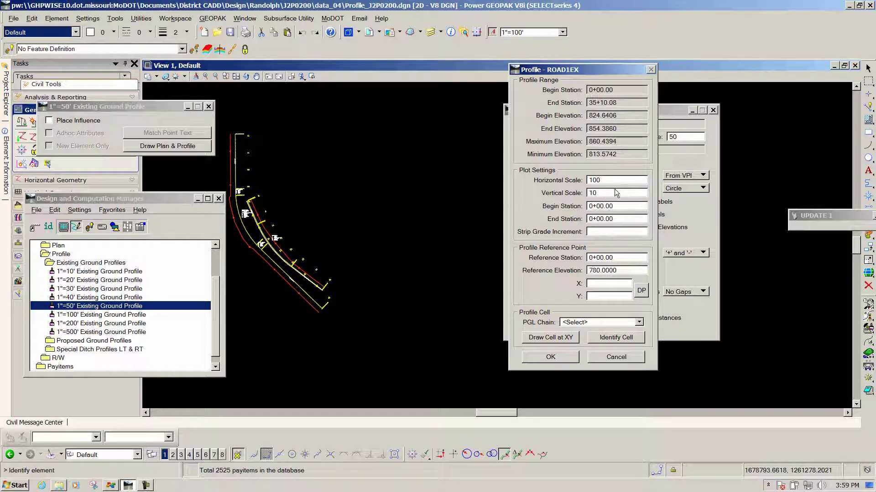
{"action": "left_click", "coordinate": [572, 181]}
{"action": "type", "text": "50"}
{"action": "key", "text": "Tab"}
{"action": "key", "text": "Tab"}
- Set End Station 35+10.08 and Reference Elevation 800
{"action": "key", "text": "Tab"}
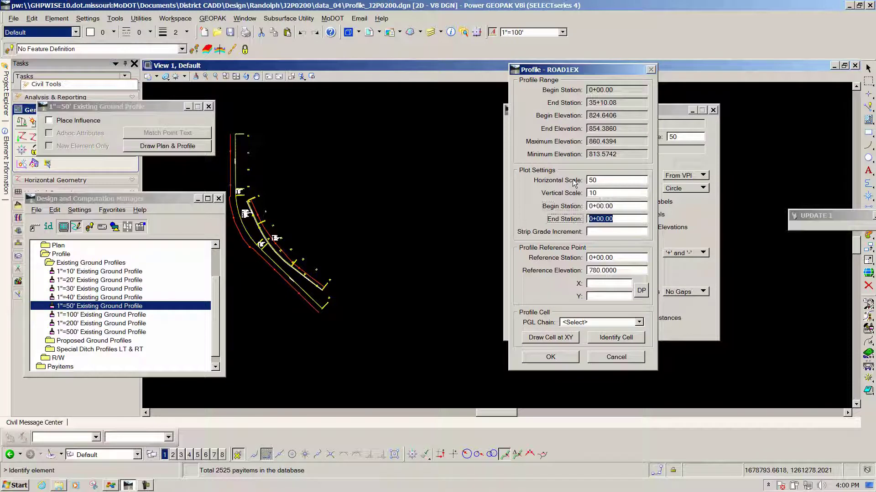
{"action": "key", "text": "Delete"}
{"action": "key", "text": "Tab"}
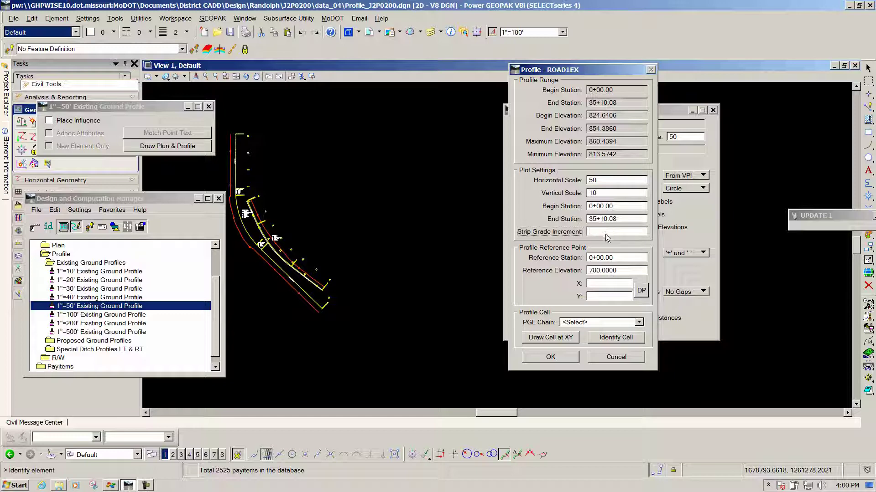
{"action": "left_click", "coordinate": [618, 258]}
{"action": "left_click", "coordinate": [624, 259]}
{"action": "key", "text": "Tab"}
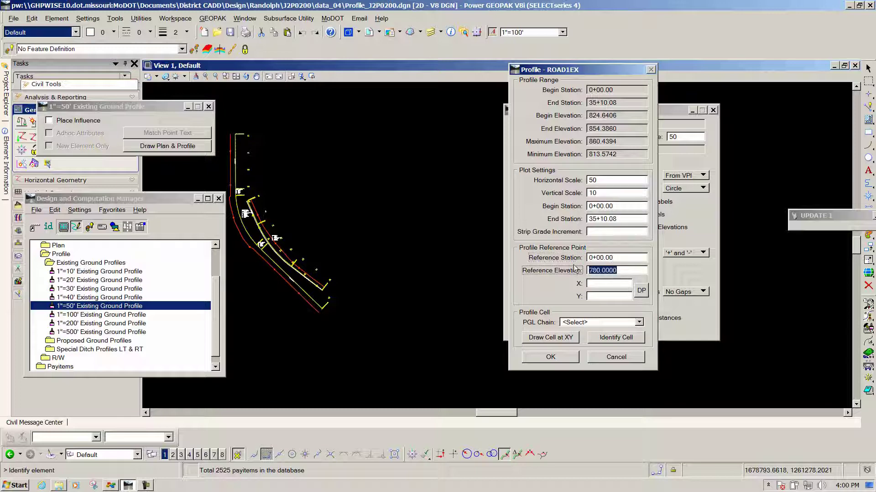
{"action": "type", "text": "800"}
{"action": "key", "text": "Tab"}
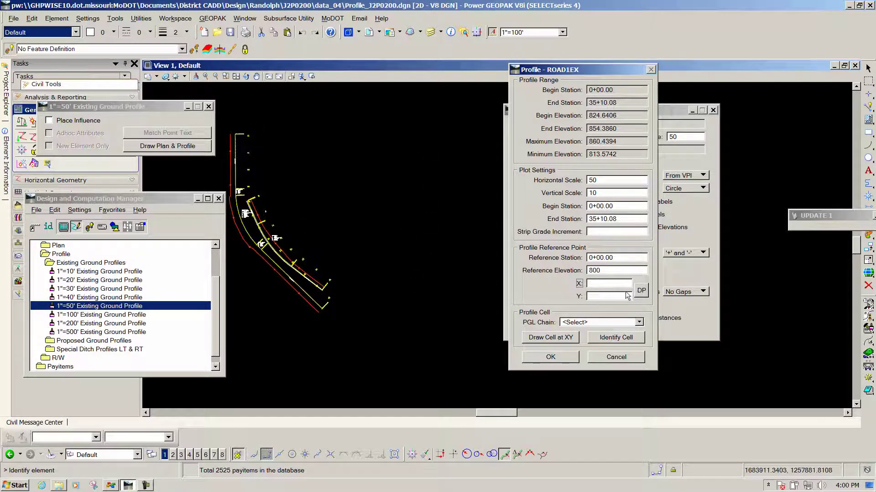
- Pick the profile origin, use PGL chain ROAD1, place the cell and draw the profile
{"action": "left_click", "coordinate": [641, 290]}
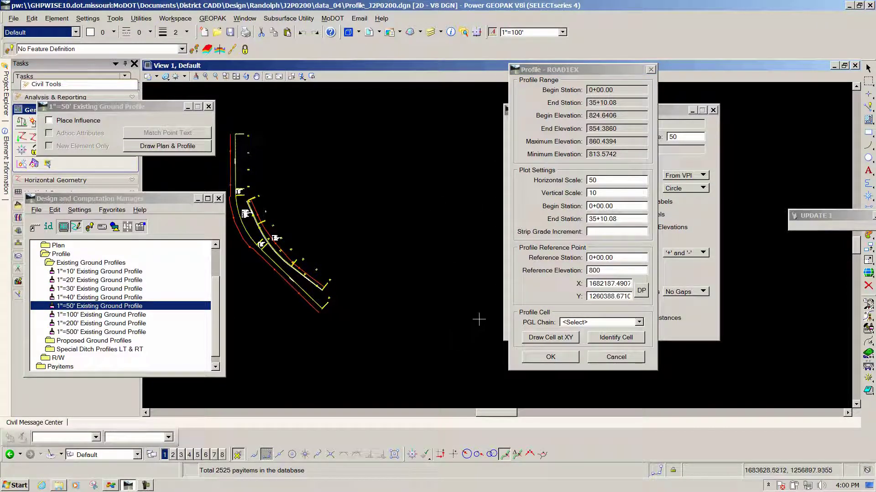
{"action": "left_click", "coordinate": [640, 322]}
{"action": "left_click", "coordinate": [581, 351]}
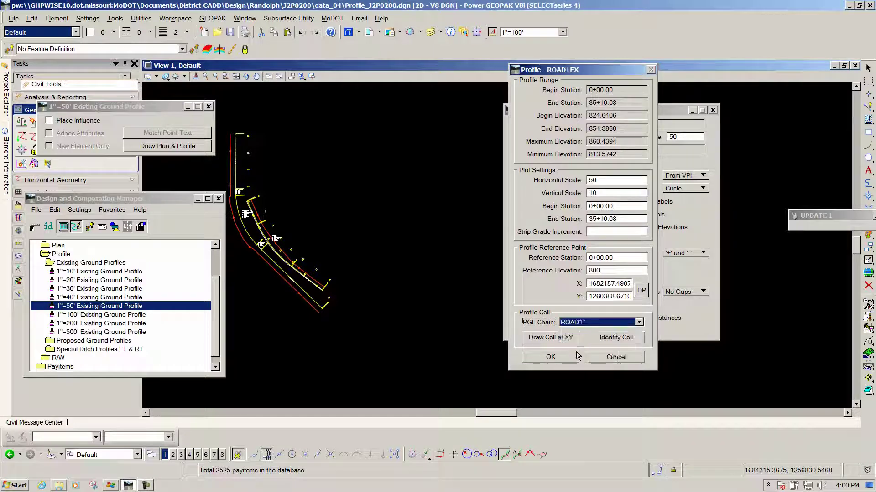
{"action": "mouse_move", "coordinate": [570, 69]}
{"action": "left_mouse_down"}
{"action": "mouse_move", "coordinate": [596, 72]}
{"action": "mouse_move", "coordinate": [667, 6]}
{"action": "left_mouse_up"}
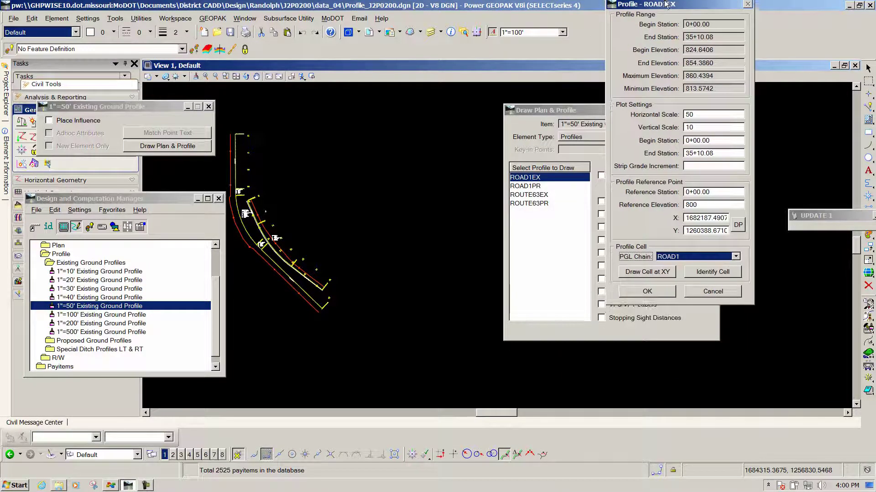
{"action": "left_click", "coordinate": [665, 275]}
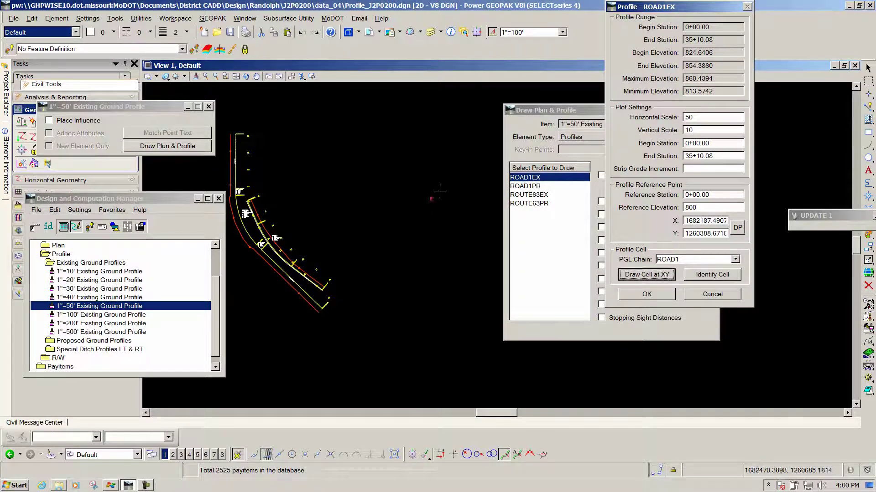
{"action": "scroll", "coordinate": [381, 238], "scroll_direction": "up", "scroll_amount": 3}
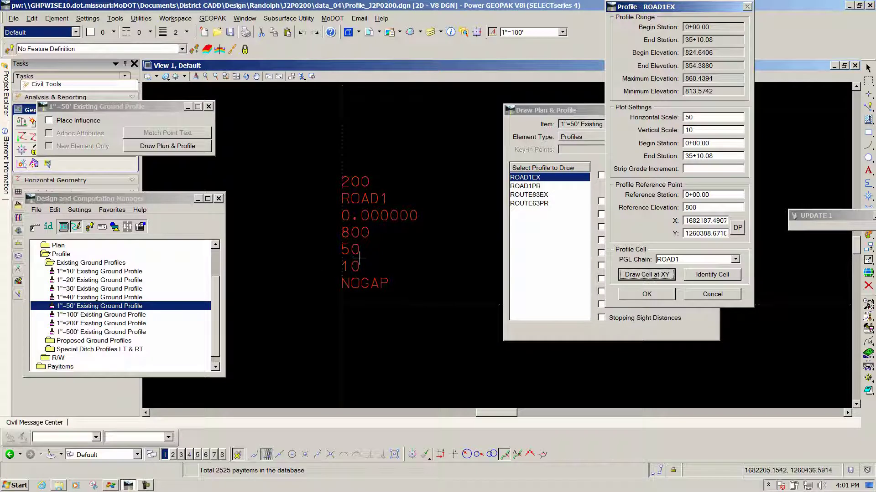
{"action": "scroll", "coordinate": [312, 249], "scroll_direction": "down", "scroll_amount": 5}
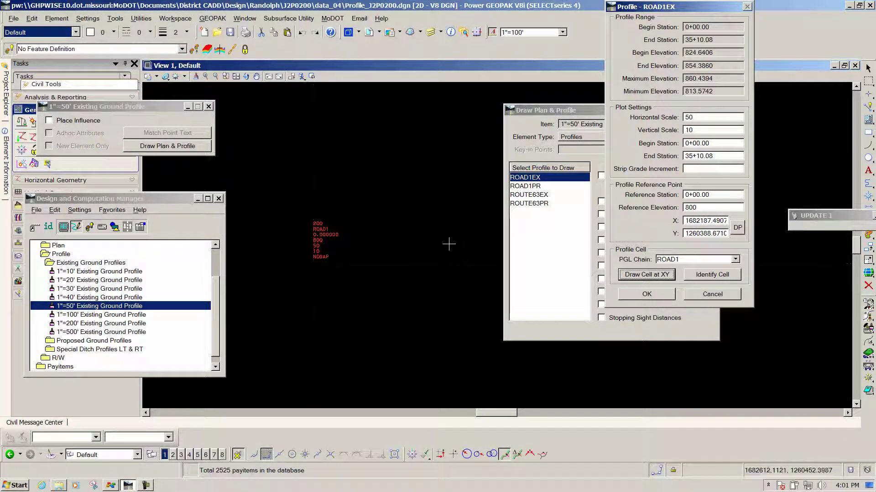
{"action": "left_click", "coordinate": [647, 294]}
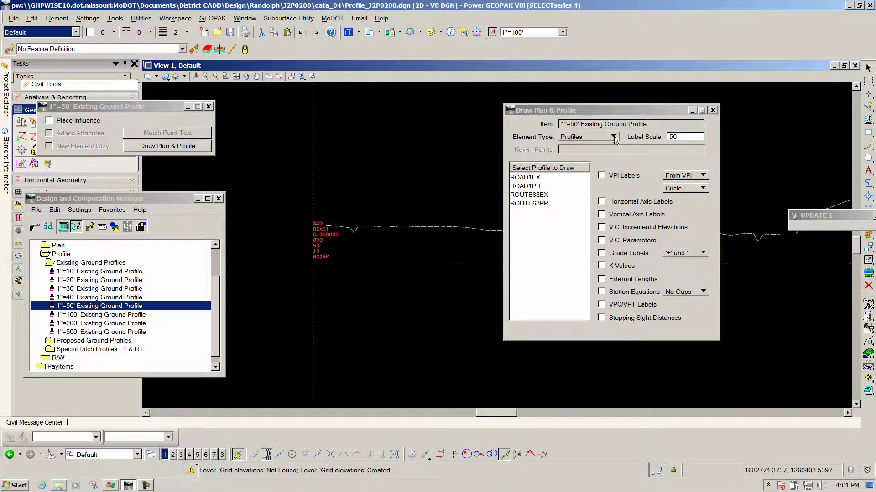
- Zoom out to check the drawn ROAD1EX profile line, then close Draw Plan & Profile
{"action": "left_click_drag", "start_coordinate": [593, 110], "coordinate": [525, 386]}
{"action": "scroll", "coordinate": [479, 274], "scroll_direction": "down", "scroll_amount": 5}
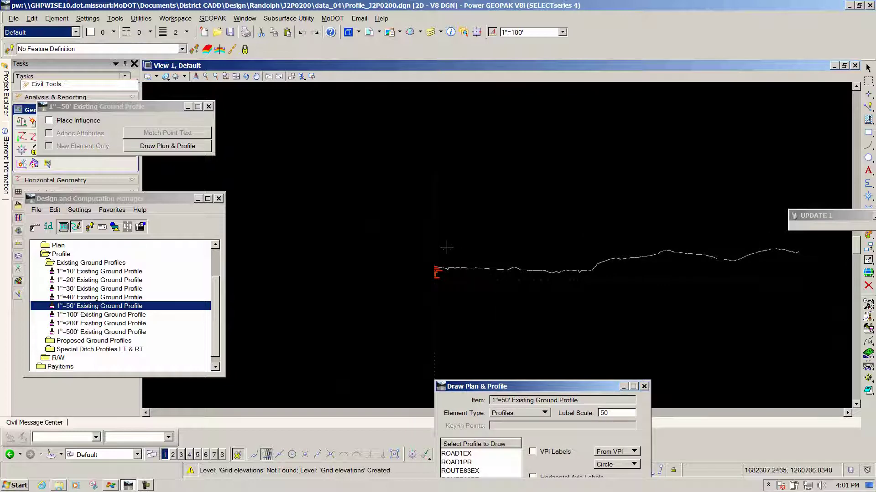
{"action": "scroll", "coordinate": [602, 230], "scroll_direction": "down", "scroll_amount": 2}
{"action": "scroll", "coordinate": [596, 235], "scroll_direction": "up", "scroll_amount": 2}
{"action": "scroll", "coordinate": [586, 219], "scroll_direction": "down", "scroll_amount": 2}
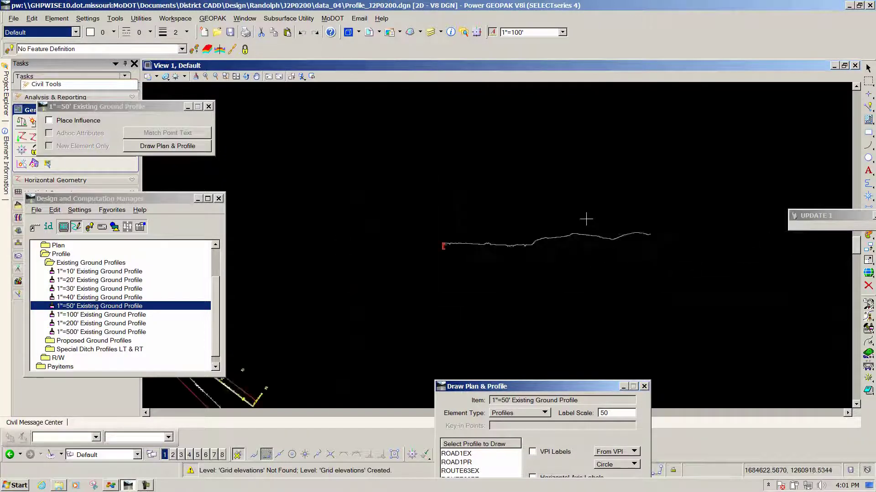
{"action": "left_click_drag", "start_coordinate": [588, 385], "coordinate": [582, 140]}
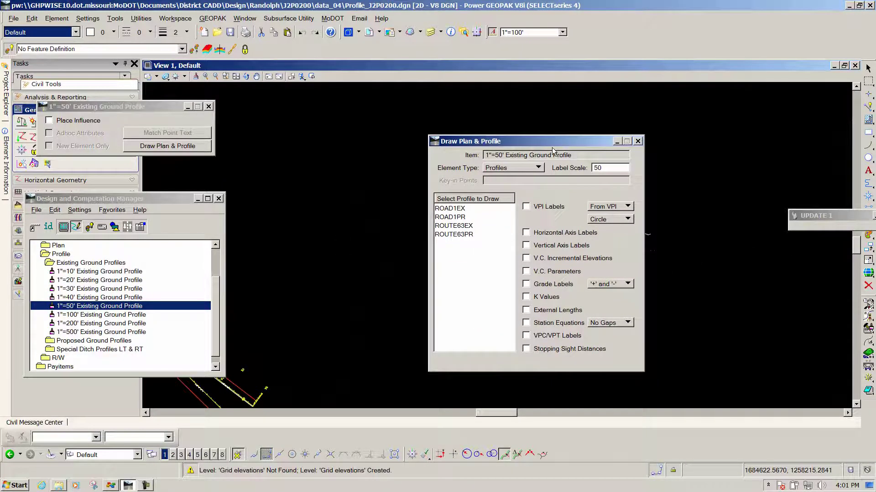
{"action": "left_click", "coordinate": [638, 141]}
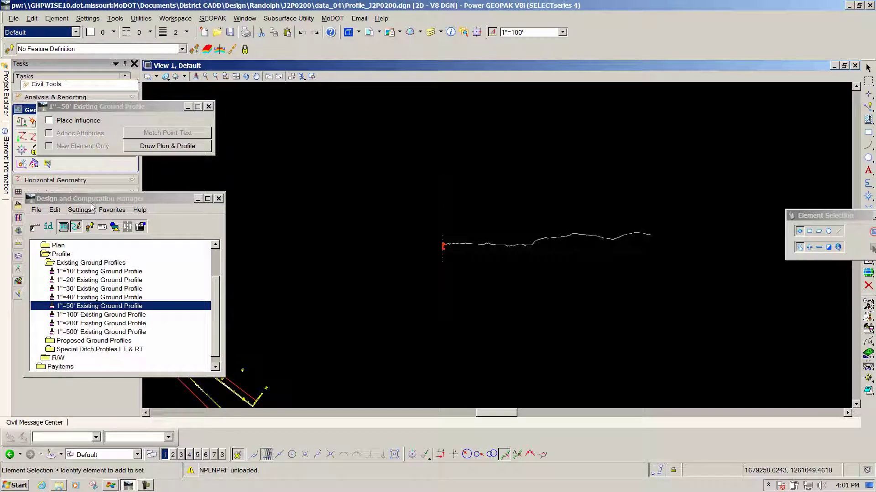
- In Proposed Ground Profiles, pick the 50 Scale 1"=50' H & 1"=10' V item
{"action": "left_click_drag", "start_coordinate": [88, 199], "coordinate": [284, 111]}
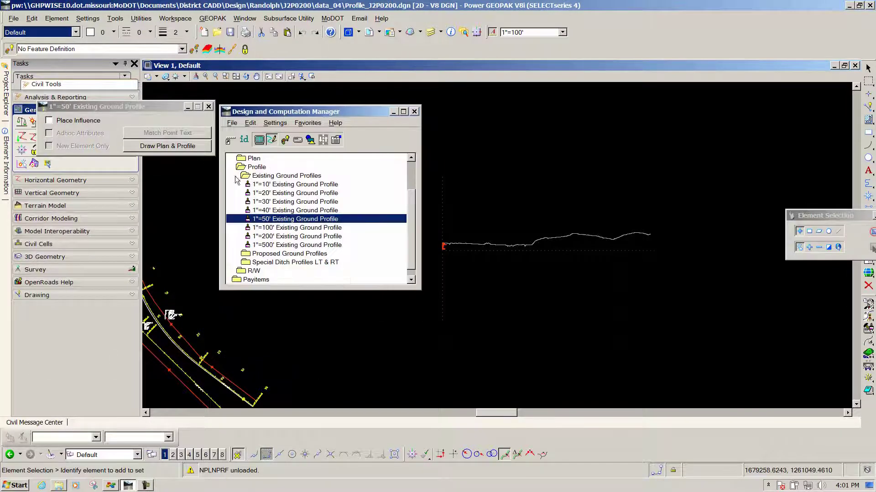
{"action": "left_click", "coordinate": [249, 178]}
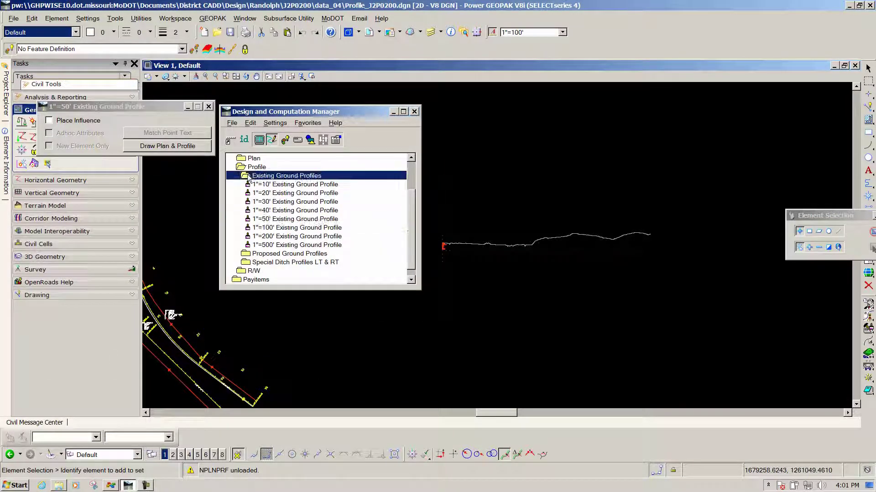
{"action": "left_click", "coordinate": [248, 228]}
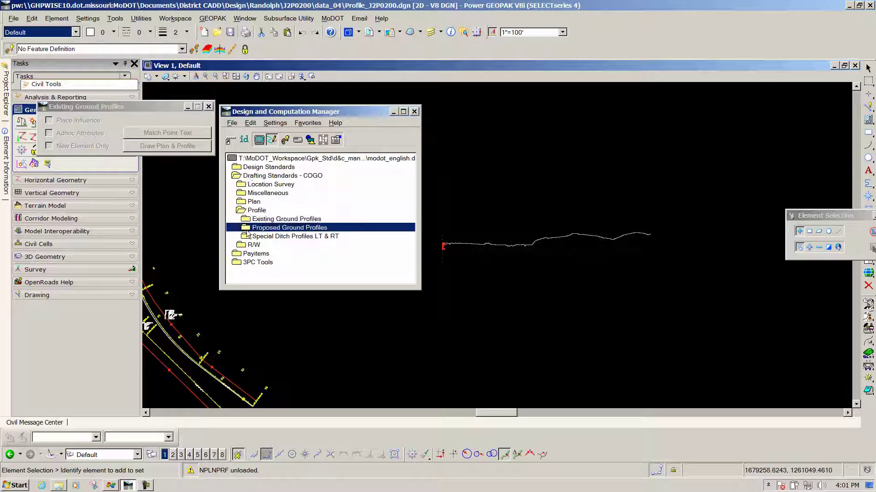
{"action": "scroll", "coordinate": [306, 241], "scroll_direction": "down", "scroll_amount": 2}
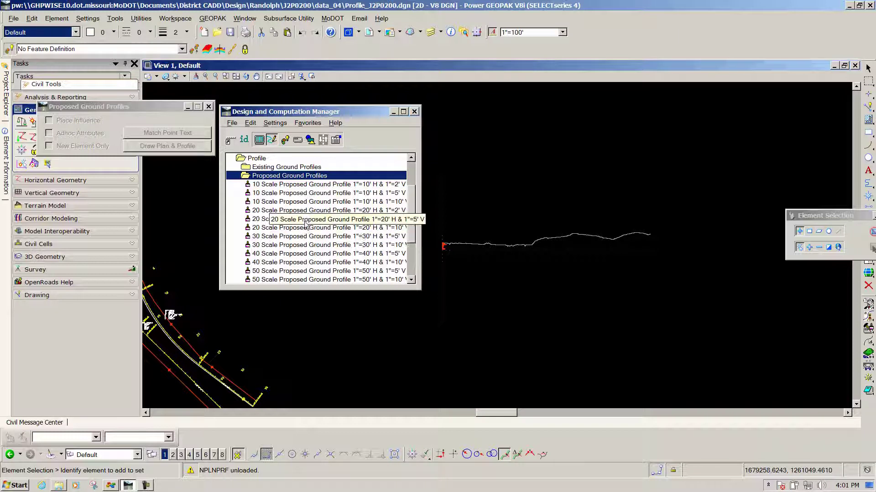
{"action": "scroll", "coordinate": [332, 233], "scroll_direction": "down", "scroll_amount": 3}
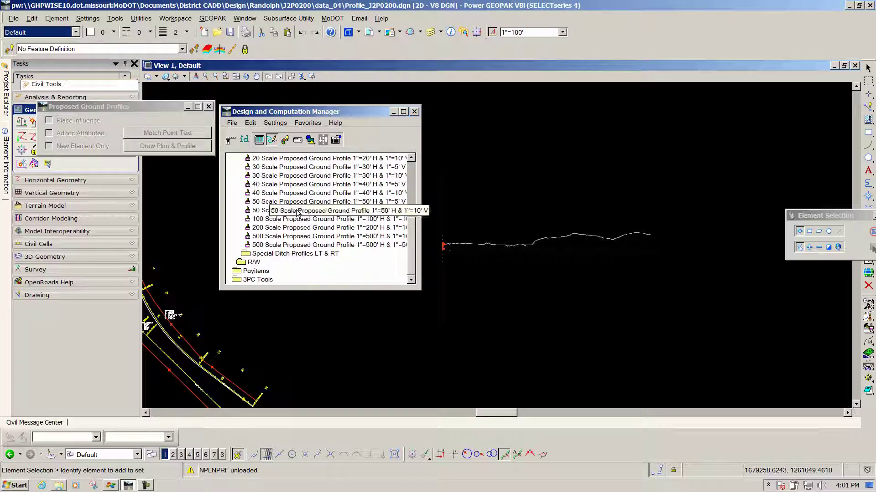
{"action": "left_click", "coordinate": [298, 212]}
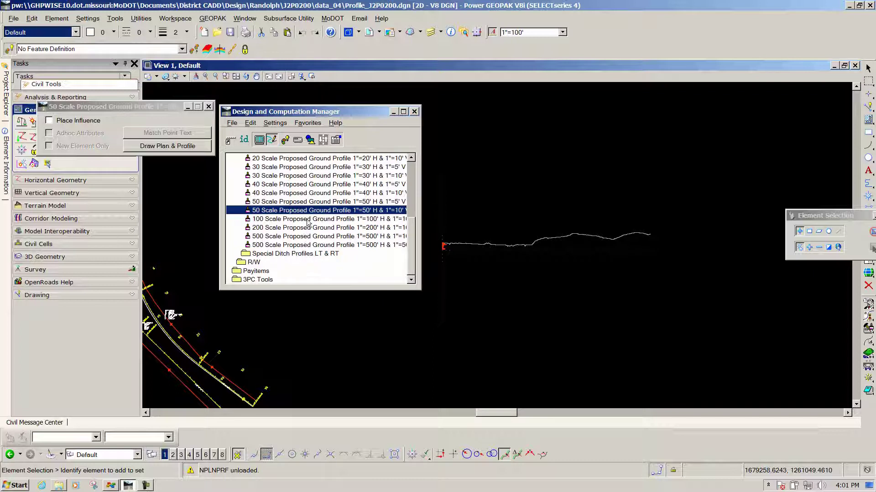
{"action": "left_click_drag", "start_coordinate": [134, 109], "coordinate": [238, 100]}
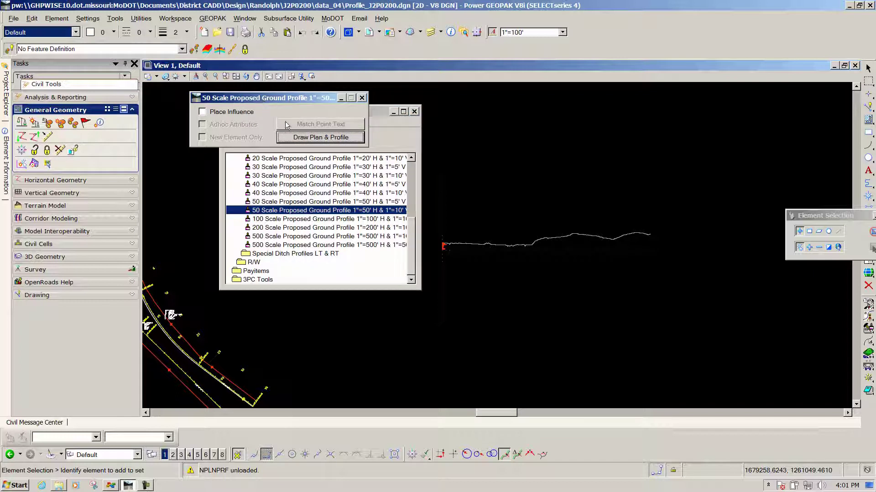
- Start Draw Plan & Profile for job 200 and switch on K Values and Stopping Sight Distances labels
{"action": "left_click", "coordinate": [312, 137]}
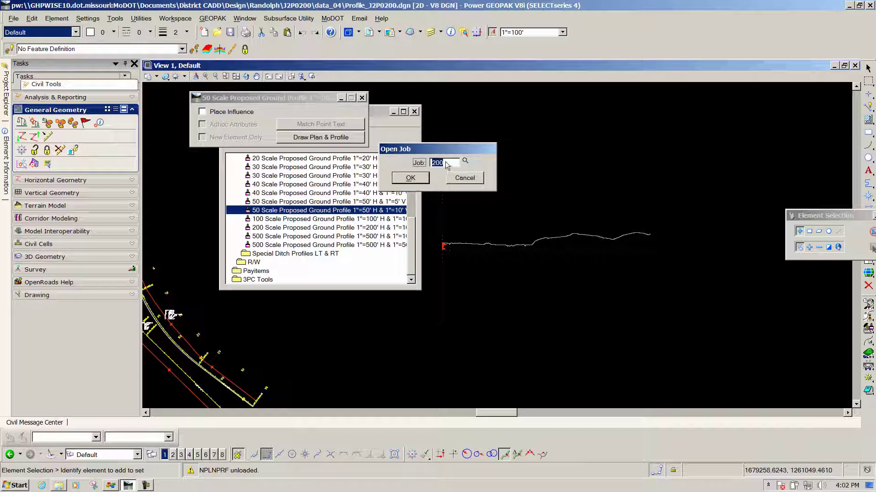
{"action": "left_click", "coordinate": [425, 177]}
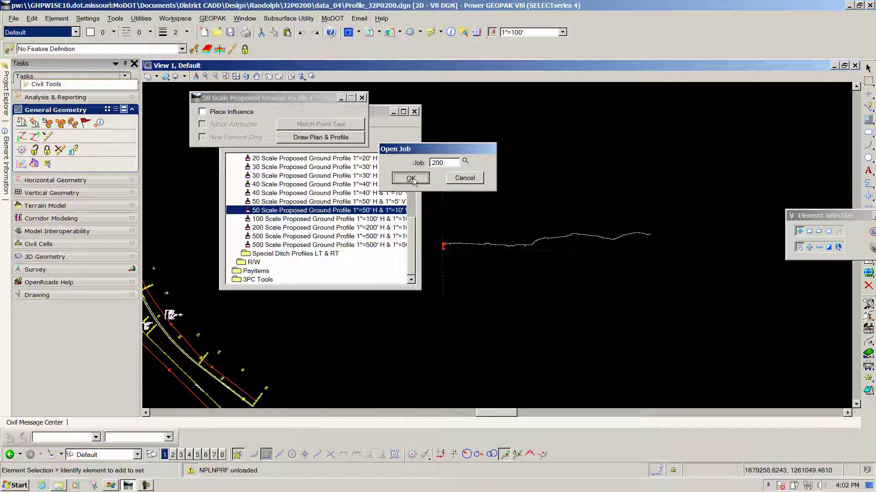
{"action": "mouse_move", "coordinate": [518, 145]}
{"action": "left_mouse_down"}
{"action": "mouse_move", "coordinate": [364, 147]}
{"action": "mouse_move", "coordinate": [247, 105]}
{"action": "mouse_move", "coordinate": [109, 141]}
{"action": "mouse_move", "coordinate": [116, 180]}
{"action": "left_mouse_up"}
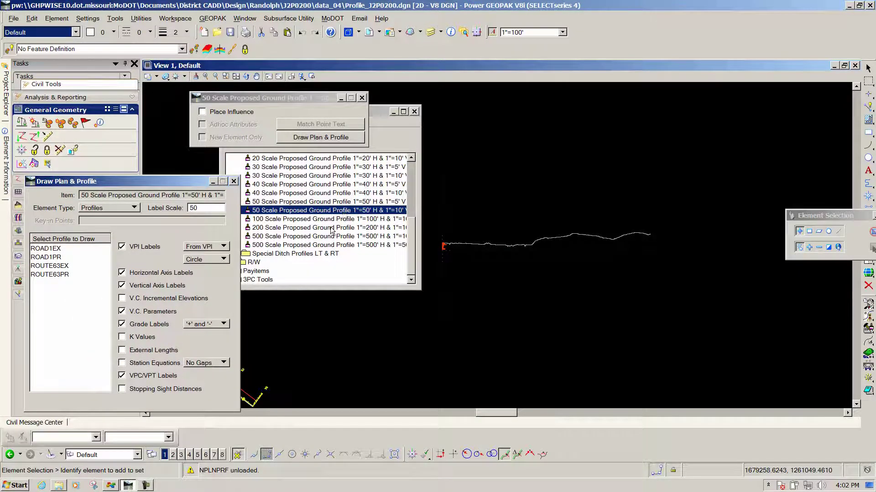
{"action": "left_click_drag", "start_coordinate": [185, 184], "coordinate": [299, 134]}
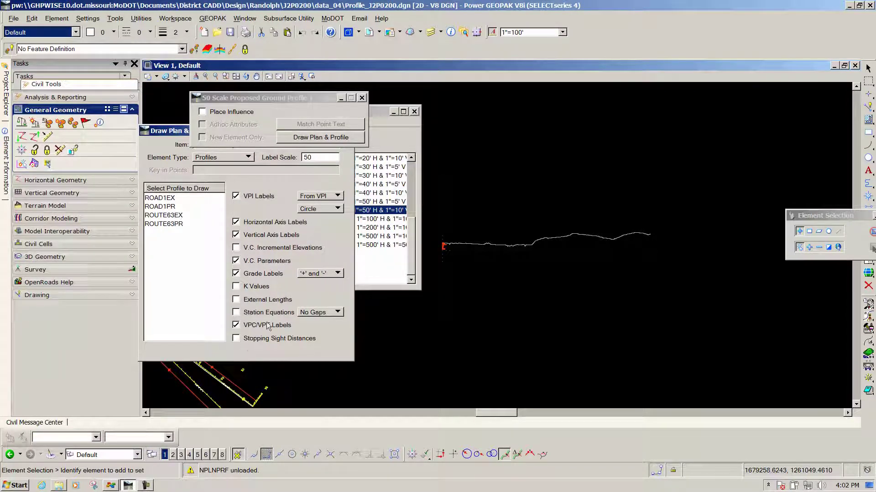
{"action": "left_click", "coordinate": [240, 287]}
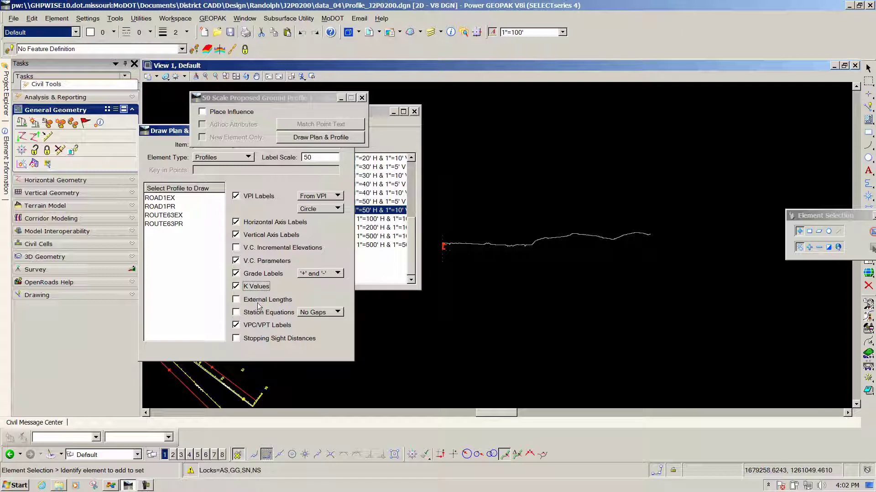
{"action": "left_click", "coordinate": [236, 340]}
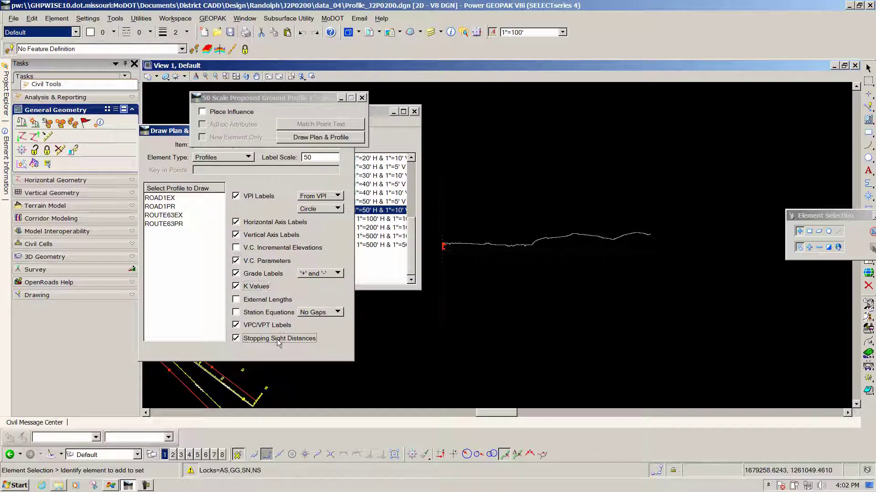
{"action": "left_click_drag", "start_coordinate": [168, 130], "coordinate": [151, 159]}
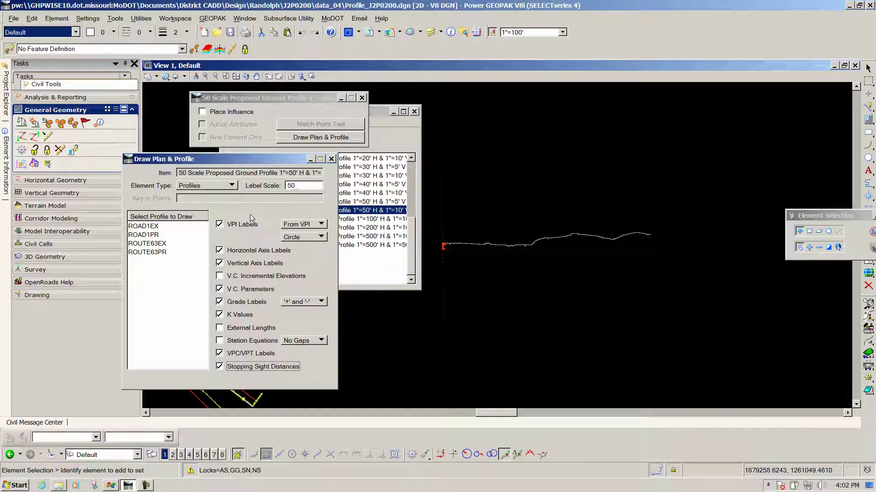
- Draw ROAD1PR at 50 horizontal, 10 vertical, using the existing profile cell's scales and reference point
{"action": "double_click", "coordinate": [140, 235]}
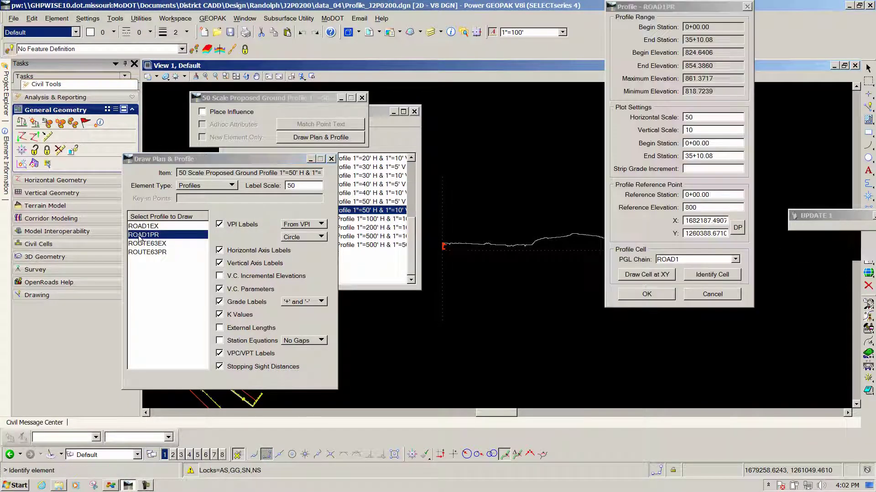
{"action": "mouse_move", "coordinate": [683, 3]}
{"action": "left_mouse_down"}
{"action": "mouse_move", "coordinate": [486, 74]}
{"action": "mouse_move", "coordinate": [267, 105]}
{"action": "mouse_move", "coordinate": [349, 98]}
{"action": "left_mouse_up"}
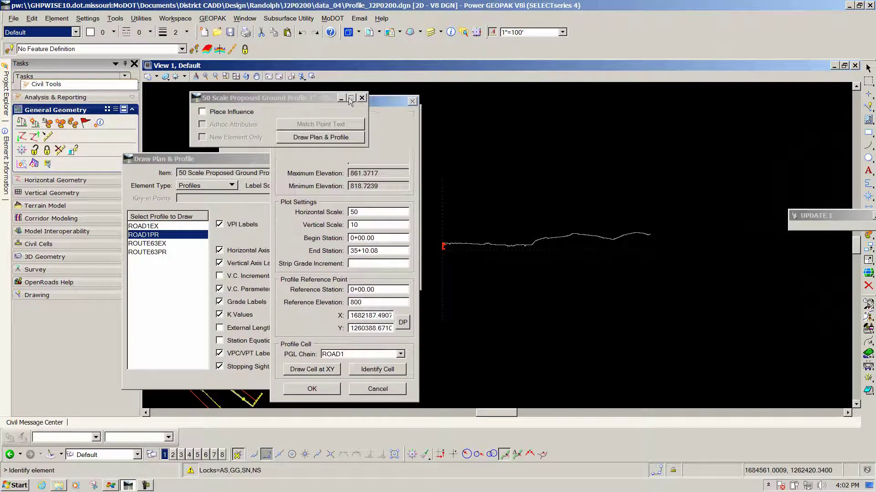
{"action": "left_click_drag", "start_coordinate": [293, 97], "coordinate": [157, 120]}
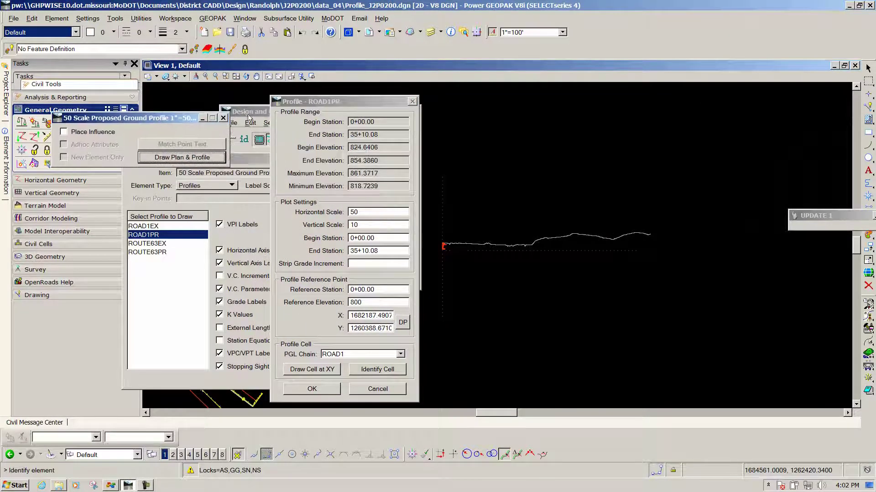
{"action": "left_click_drag", "start_coordinate": [319, 101], "coordinate": [298, 103]}
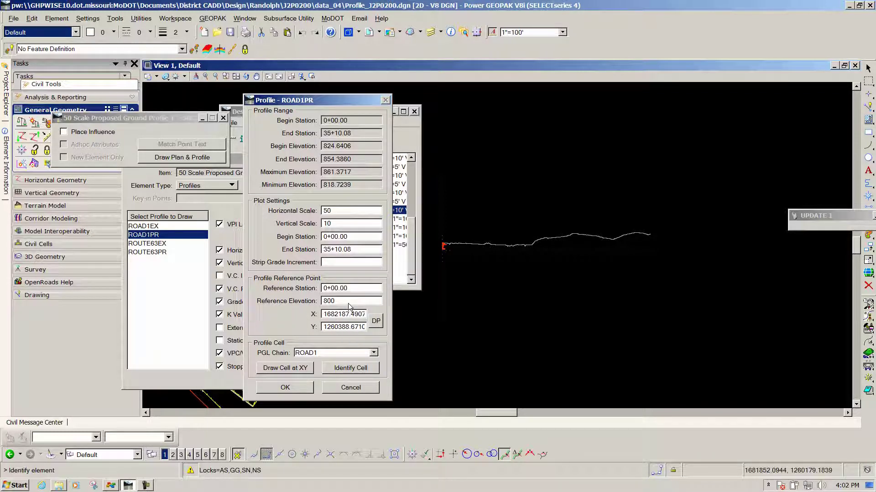
{"action": "left_click", "coordinate": [346, 370]}
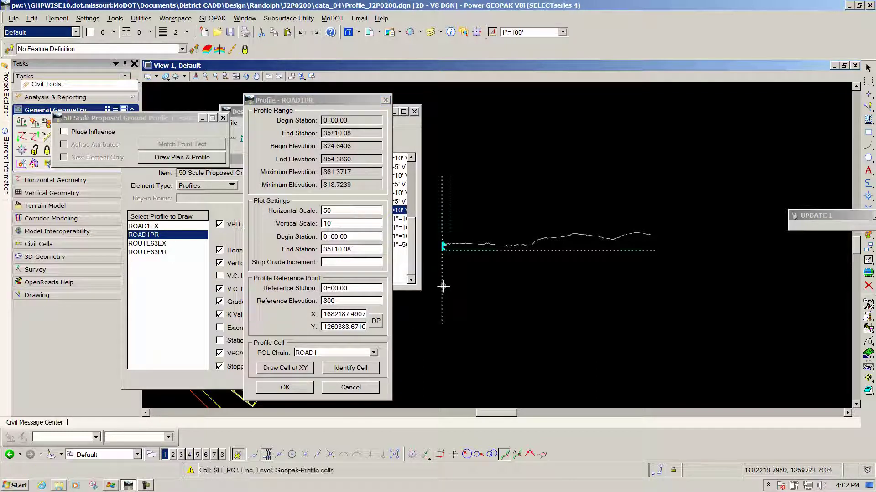
{"action": "left_click", "coordinate": [485, 296]}
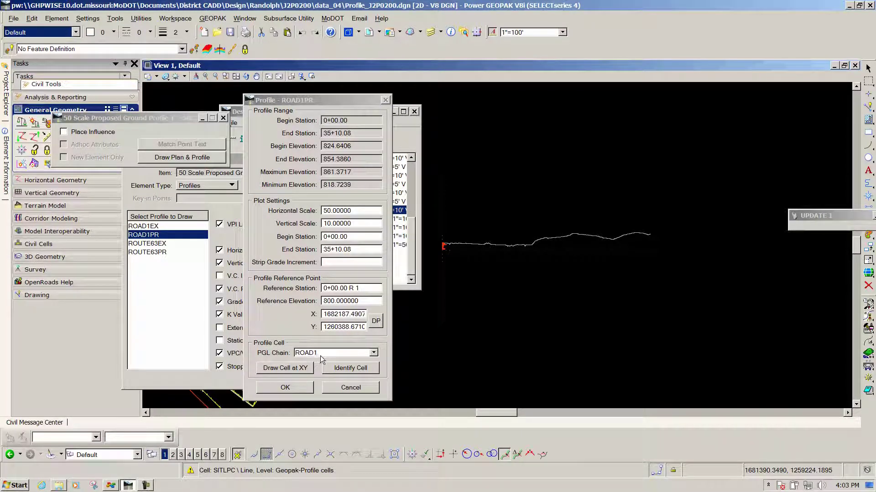
{"action": "left_click", "coordinate": [295, 387]}
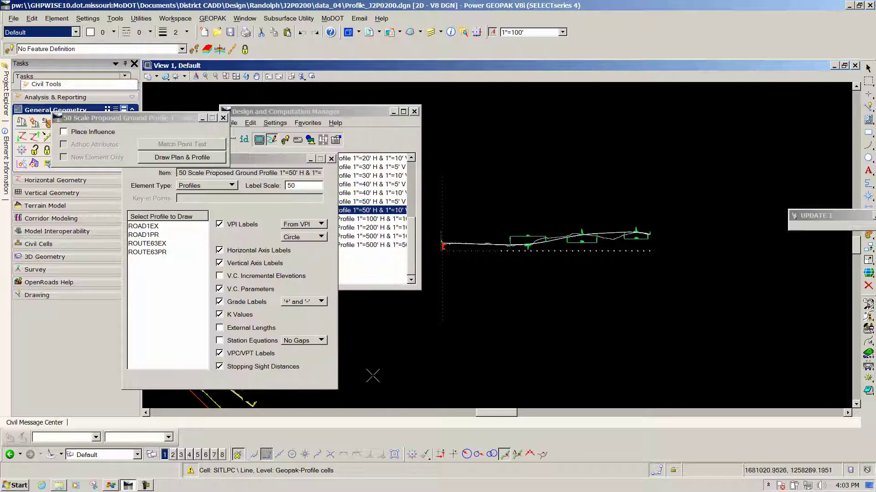
- Zoom to check the profile labels, then move the Draw Plan & Profile and DCM dialogs aside
{"action": "scroll", "coordinate": [496, 248], "scroll_direction": "up", "scroll_amount": 4}
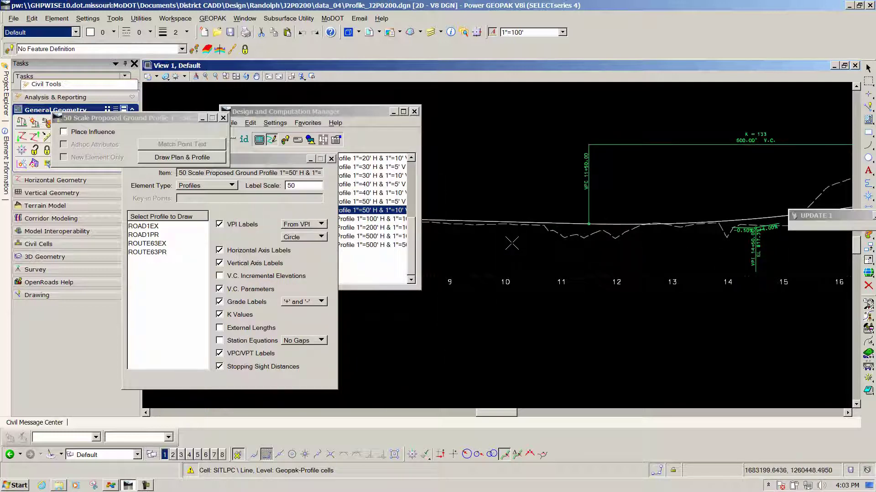
{"action": "scroll", "coordinate": [665, 212], "scroll_direction": "up", "scroll_amount": 2}
{"action": "scroll", "coordinate": [666, 215], "scroll_direction": "down", "scroll_amount": 4}
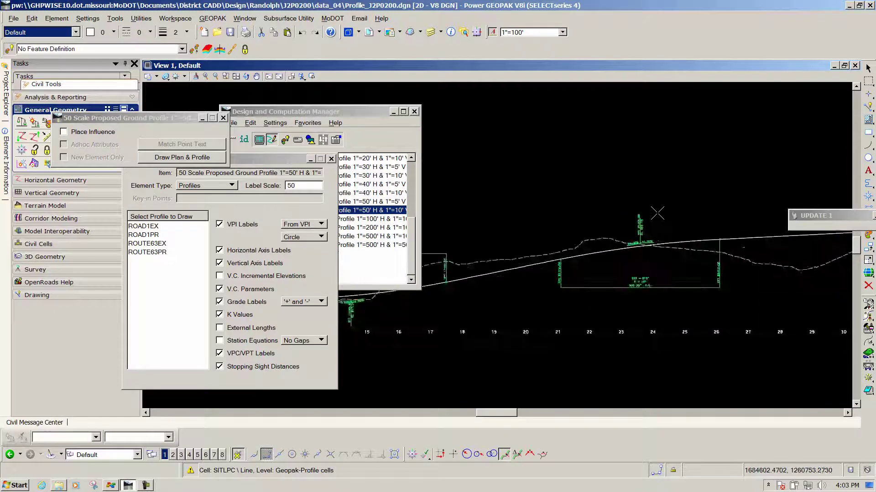
{"action": "scroll", "coordinate": [665, 214], "scroll_direction": "up", "scroll_amount": 2}
{"action": "scroll", "coordinate": [543, 231], "scroll_direction": "down", "scroll_amount": 2}
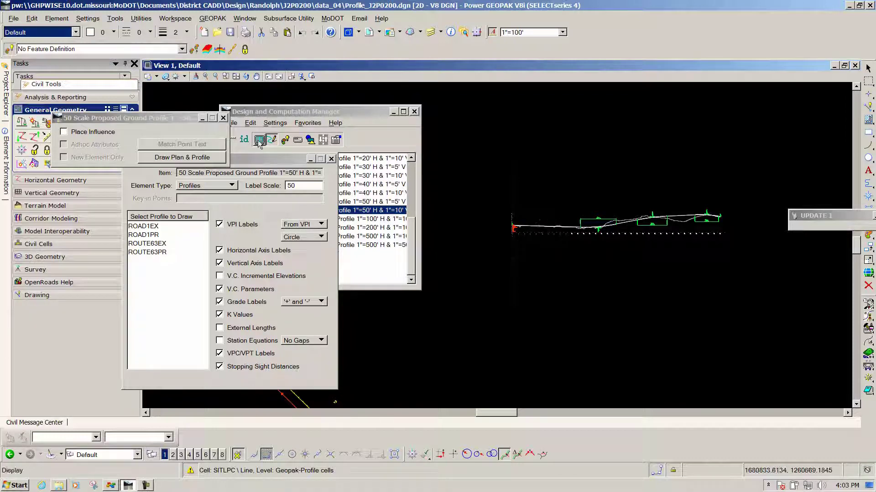
{"action": "mouse_move", "coordinate": [251, 160]}
{"action": "left_mouse_down"}
{"action": "mouse_move", "coordinate": [402, 250]}
{"action": "mouse_move", "coordinate": [415, 218]}
{"action": "mouse_move", "coordinate": [315, 187]}
{"action": "mouse_move", "coordinate": [204, 192]}
{"action": "left_mouse_up"}
{"action": "left_click_drag", "start_coordinate": [168, 119], "coordinate": [664, 109]}
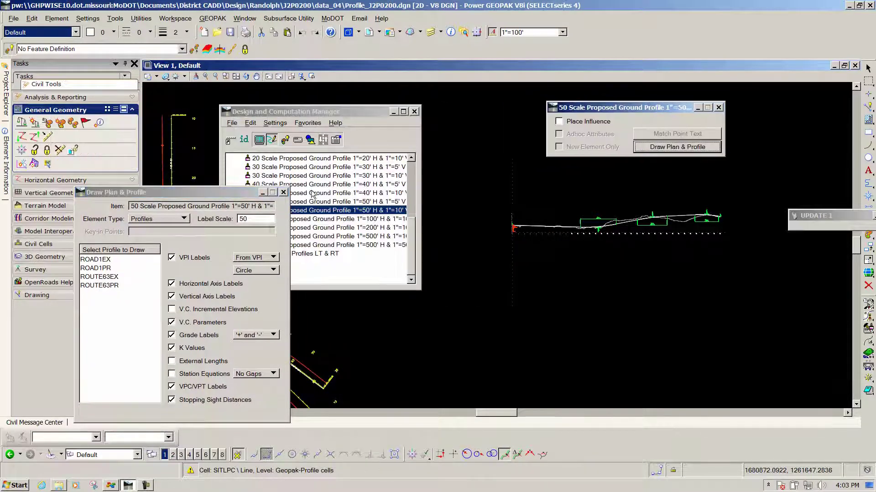
{"action": "left_click_drag", "start_coordinate": [219, 194], "coordinate": [695, 202]}
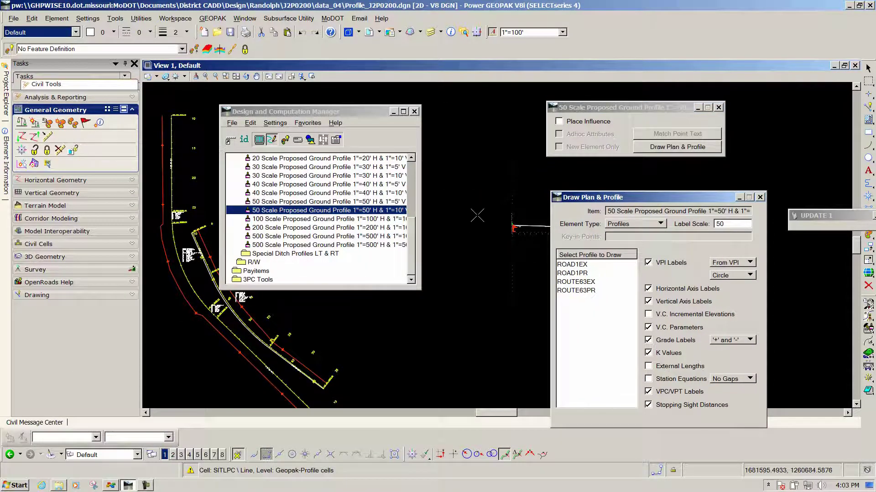
{"action": "left_click_drag", "start_coordinate": [339, 113], "coordinate": [345, 119]}
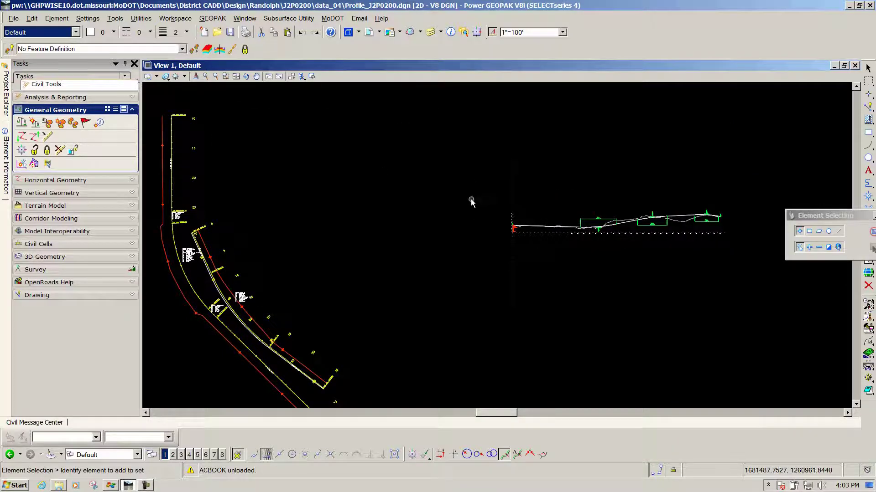
- Update the server copy of Profile_J2P0200.dgn from the File menu
{"action": "scroll", "coordinate": [314, 224], "scroll_direction": "down", "scroll_amount": 3}
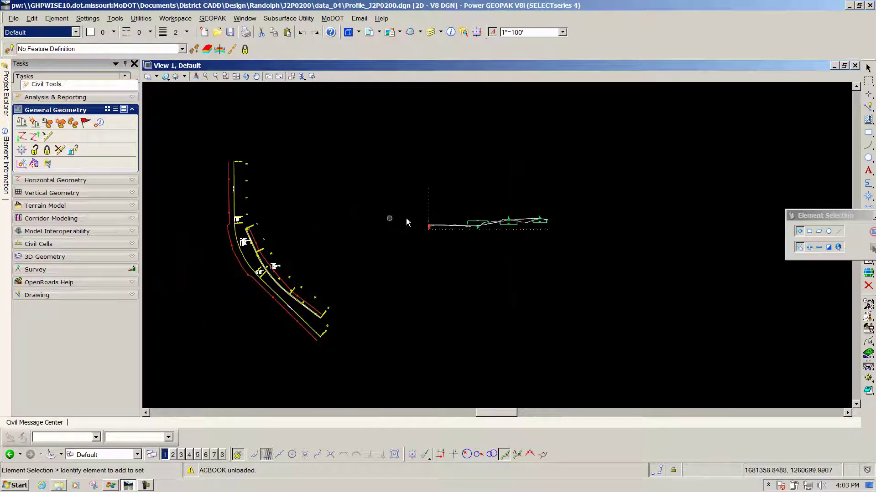
{"action": "scroll", "coordinate": [514, 209], "scroll_direction": "up", "scroll_amount": 3}
{"action": "scroll", "coordinate": [483, 201], "scroll_direction": "up", "scroll_amount": 2}
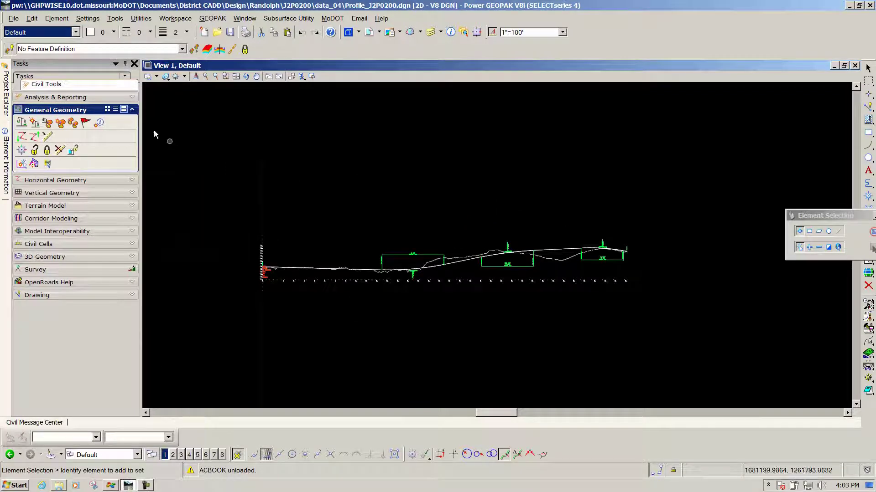
{"action": "left_click", "coordinate": [14, 19]}
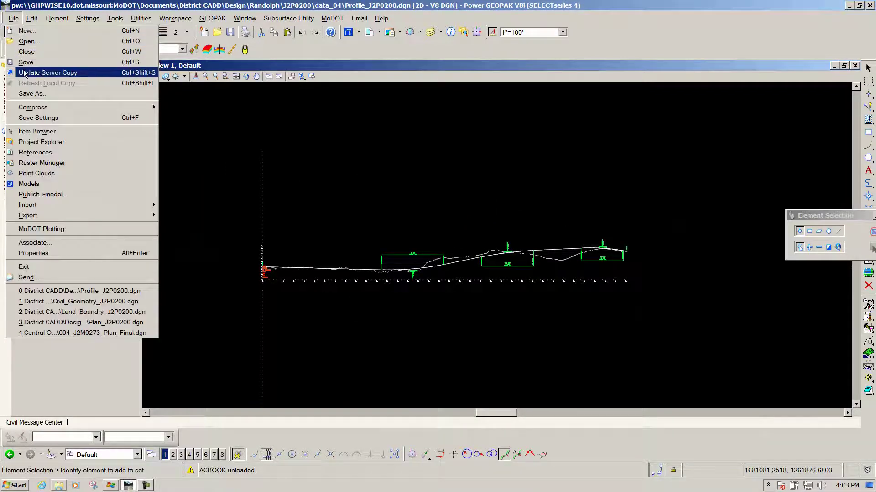
{"action": "left_click", "coordinate": [36, 70]}
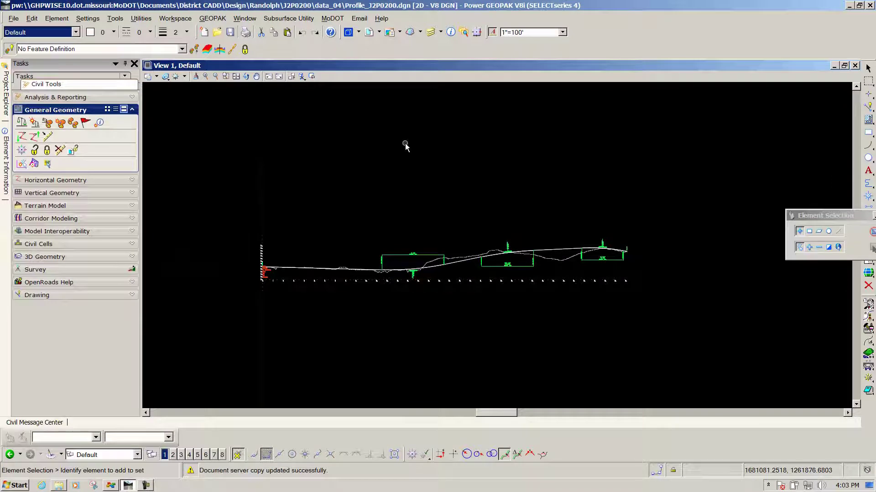